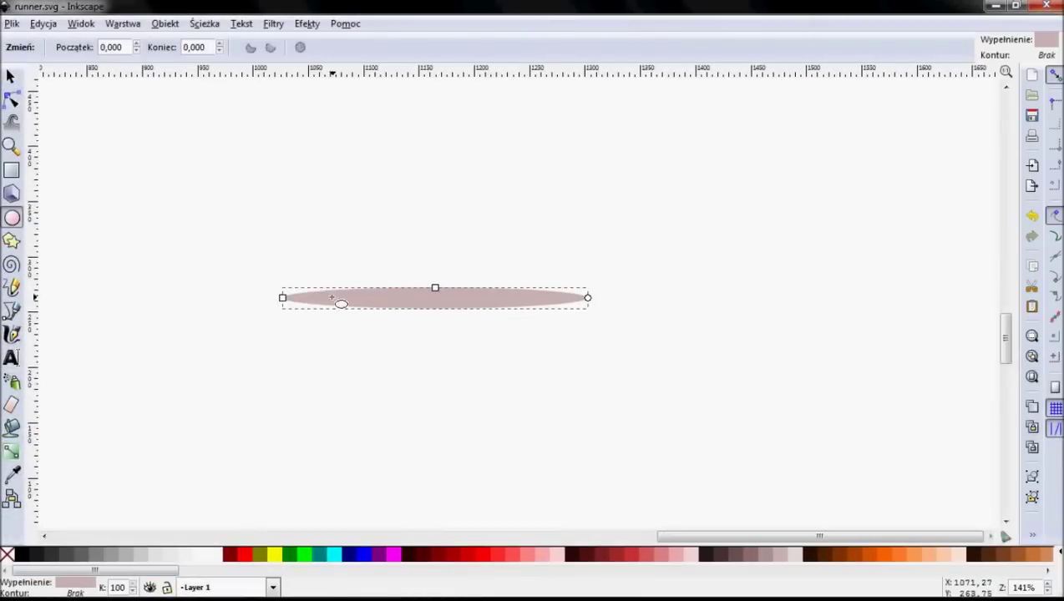
Draw a large circle above the brim ellipse and a rectangle over its lower half to form the half-dome
{"action": "left_click_drag", "start_coordinate": [333, 199], "coordinate": [547, 383]}
{"action": "left_click", "coordinate": [164, 23]}
{"action": "key", "text": "ctrl+asciicircum"}
{"action": "key", "text": "ctrl+z"}
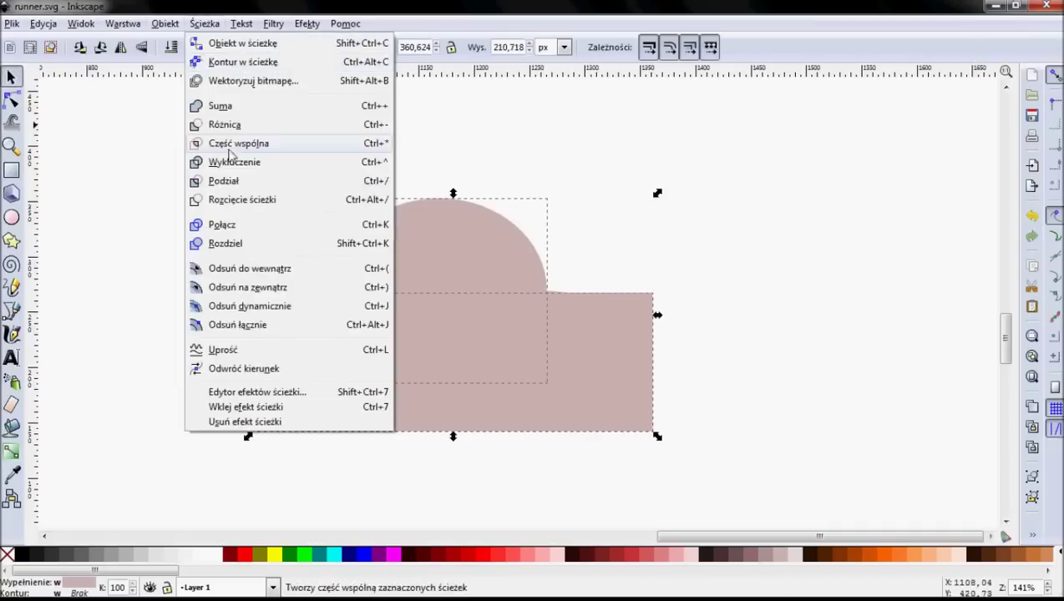
{"action": "key", "text": "n"}
{"action": "key", "text": "s"}
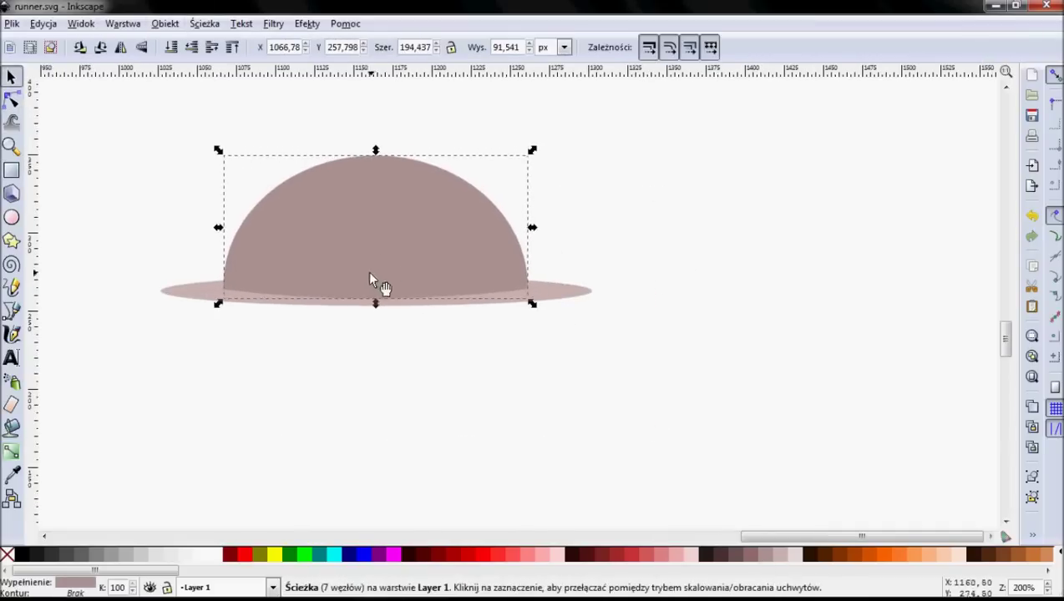
{"action": "key", "text": "r"}
{"action": "left_click_drag", "start_coordinate": [270, 314], "coordinate": [279, 444]}
Duplicate the brim ellipse below the original and draw a wide rectangle across the brim
{"action": "key", "text": "s"}
{"action": "key", "text": "ctrl+d"}
{"action": "left_click_drag", "start_coordinate": [376, 294], "coordinate": [376, 311]}
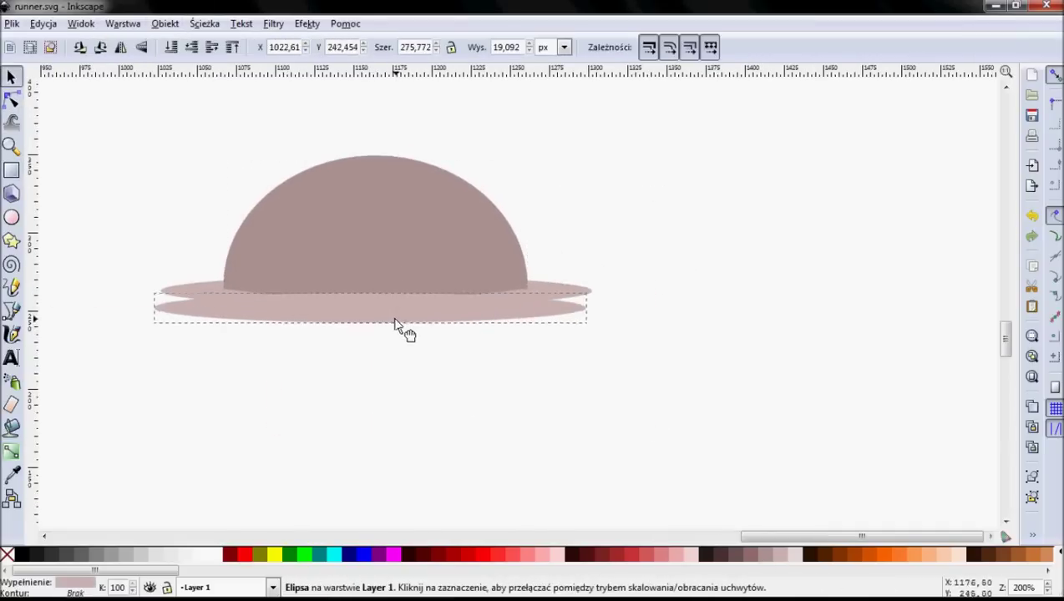
{"action": "key", "text": "r"}
{"action": "left_click_drag", "start_coordinate": [159, 297], "coordinate": [591, 312]}
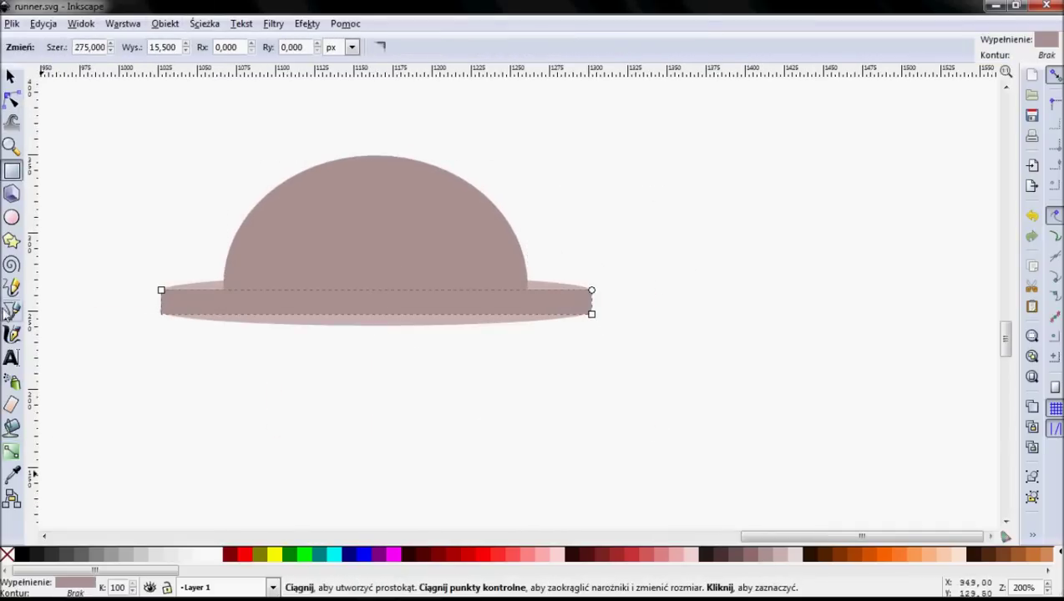
Union the rectangle with the lower brim into one band and fill it dark brown
{"action": "key", "text": "d"}
{"action": "left_click", "coordinate": [344, 344]}
{"action": "key", "text": "s"}
{"action": "left_click", "coordinate": [344, 330], "text": "shift"}
{"action": "key", "text": "ctrl+plus"}
{"action": "key", "text": "ctrl+shift+v"}
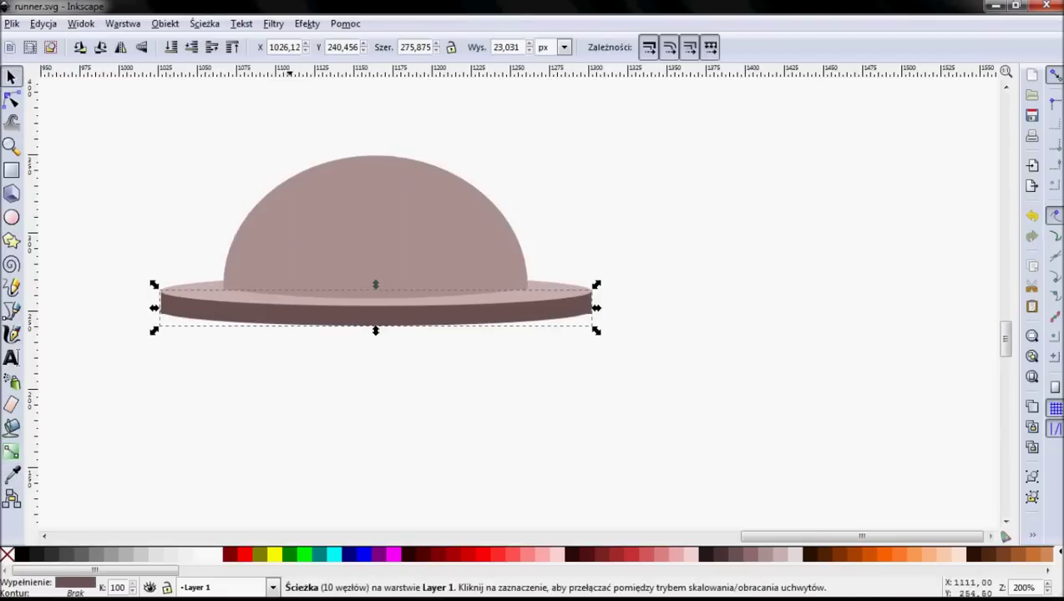
Subtract the light brim from the band to thin it, then fit the band under the brim
{"action": "left_click", "coordinate": [165, 23]}
{"action": "left_click", "coordinate": [202, 267]}
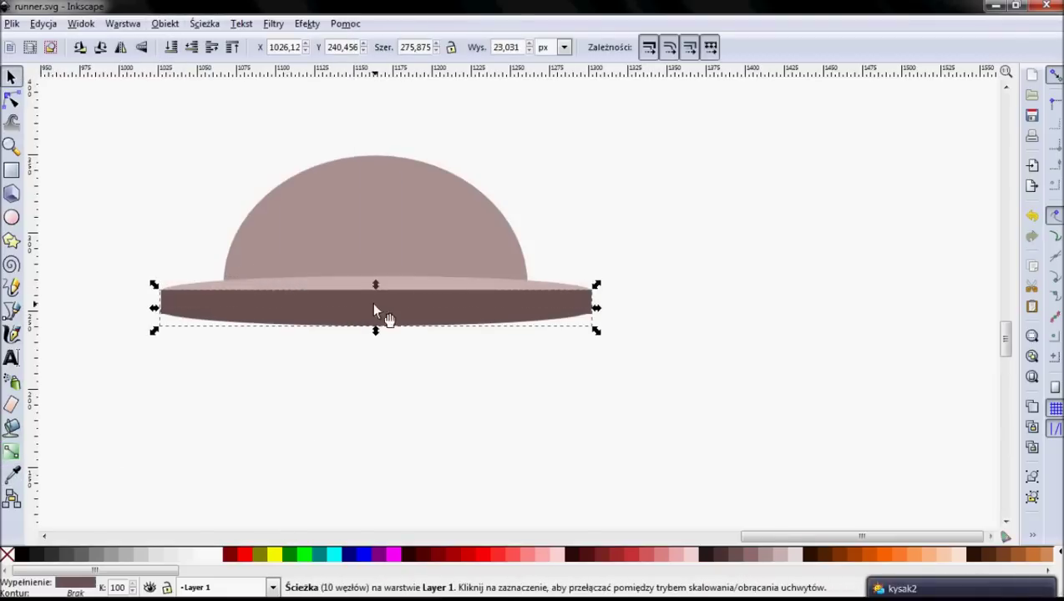
{"action": "key", "text": "ctrl+minus"}
{"action": "left_click", "coordinate": [431, 322]}
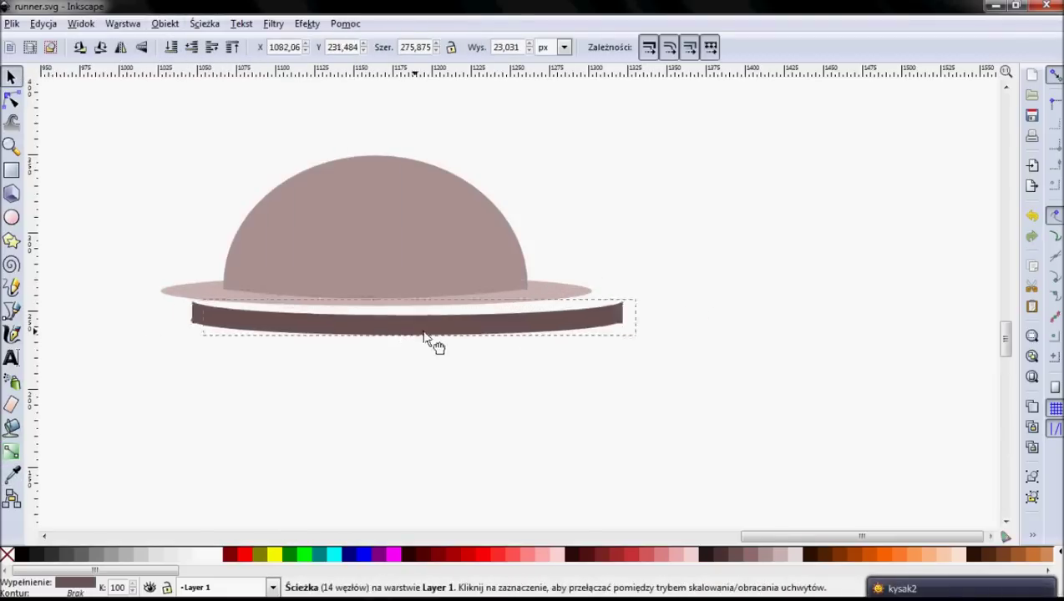
{"action": "left_click", "coordinate": [447, 393]}
{"action": "left_click_drag", "start_coordinate": [380, 318], "coordinate": [380, 324]}
{"action": "left_click_drag", "start_coordinate": [162, 307], "coordinate": [166, 315]}
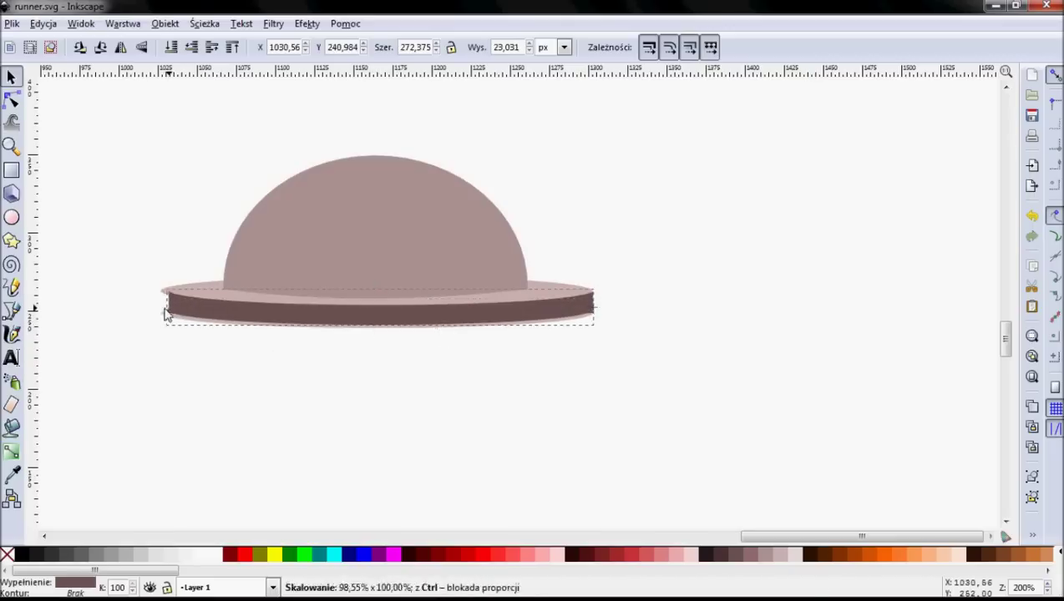
Draw a large ellipse over the dome and make it a light glass bubble
{"action": "key", "text": "e"}
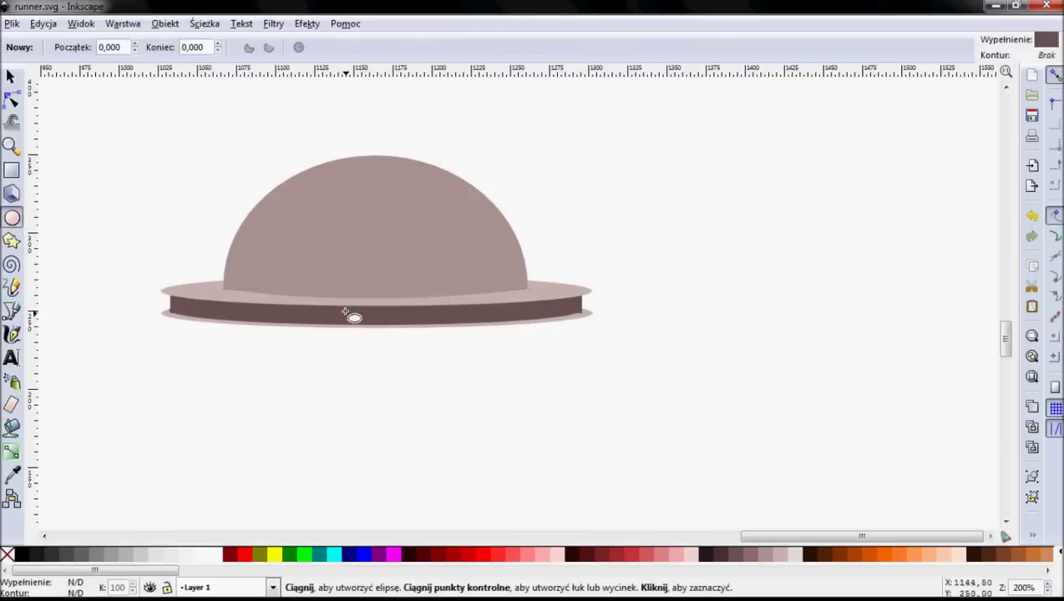
{"action": "left_click_drag", "start_coordinate": [225, 156], "coordinate": [527, 421]}
{"action": "left_click", "coordinate": [13, 77]}
{"action": "left_click", "coordinate": [378, 159], "text": "shift"}
{"action": "left_click", "coordinate": [164, 23]}
{"action": "left_click", "coordinate": [376, 160]}
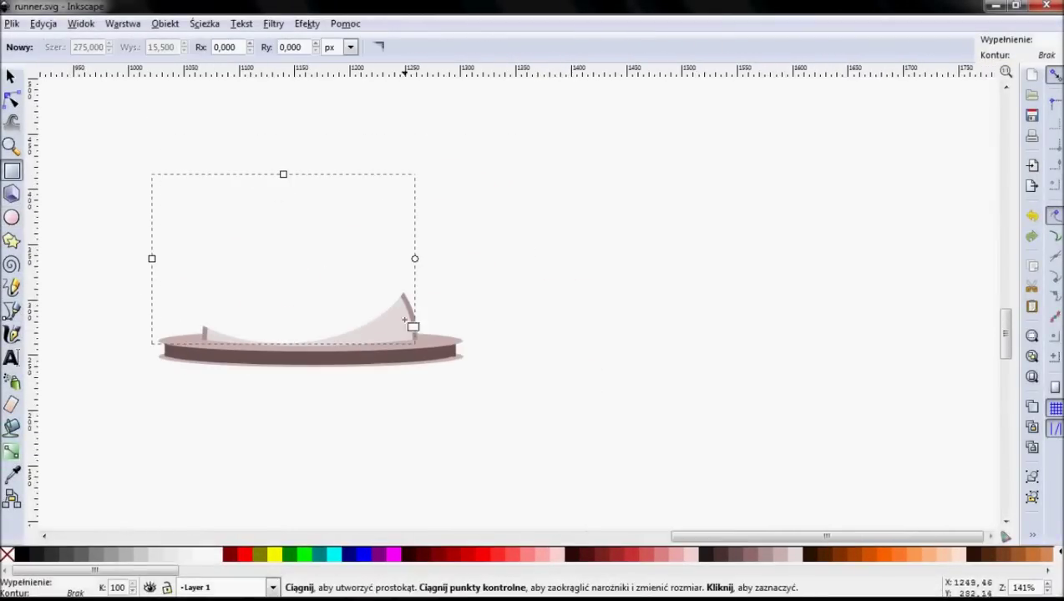
Exclude a black rectangle from a yellow ellipse into a crescent shadow and fit it inside the dome
{"action": "left_click", "coordinate": [274, 554]}
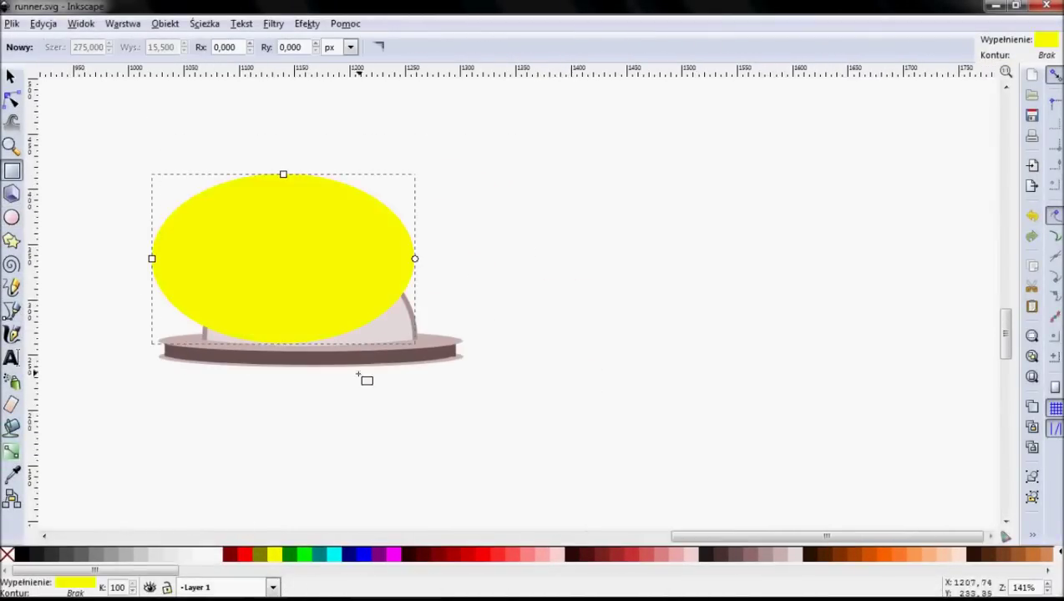
{"action": "left_click_drag", "start_coordinate": [135, 209], "coordinate": [423, 351]}
{"action": "left_click", "coordinate": [21, 554]}
{"action": "left_click", "coordinate": [317, 188], "text": "shift"}
{"action": "left_click", "coordinate": [204, 23]}
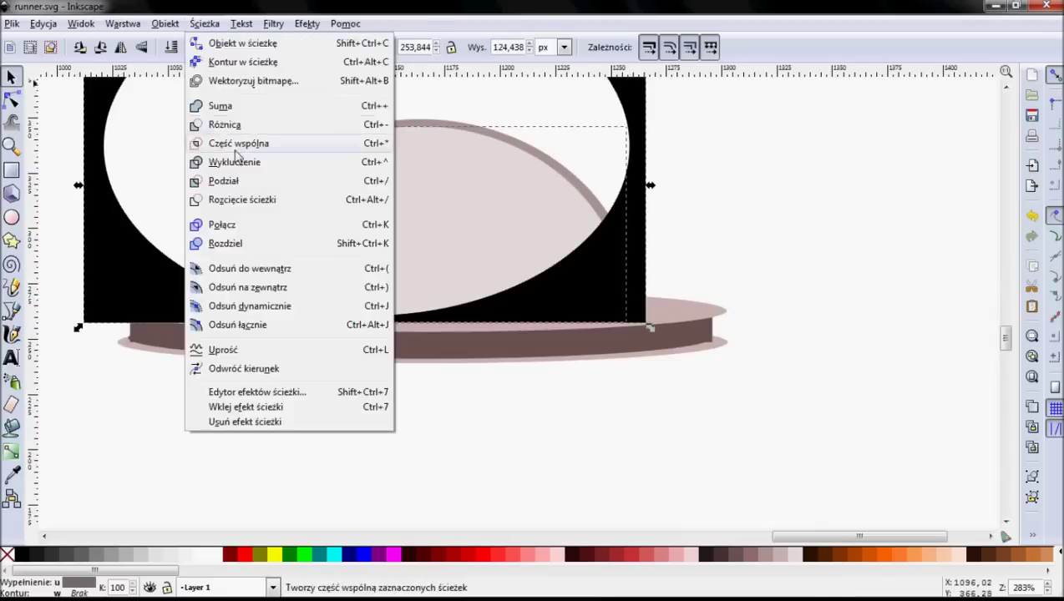
{"action": "left_click", "coordinate": [237, 146]}
{"action": "left_click_drag", "start_coordinate": [677, 305], "coordinate": [552, 302]}
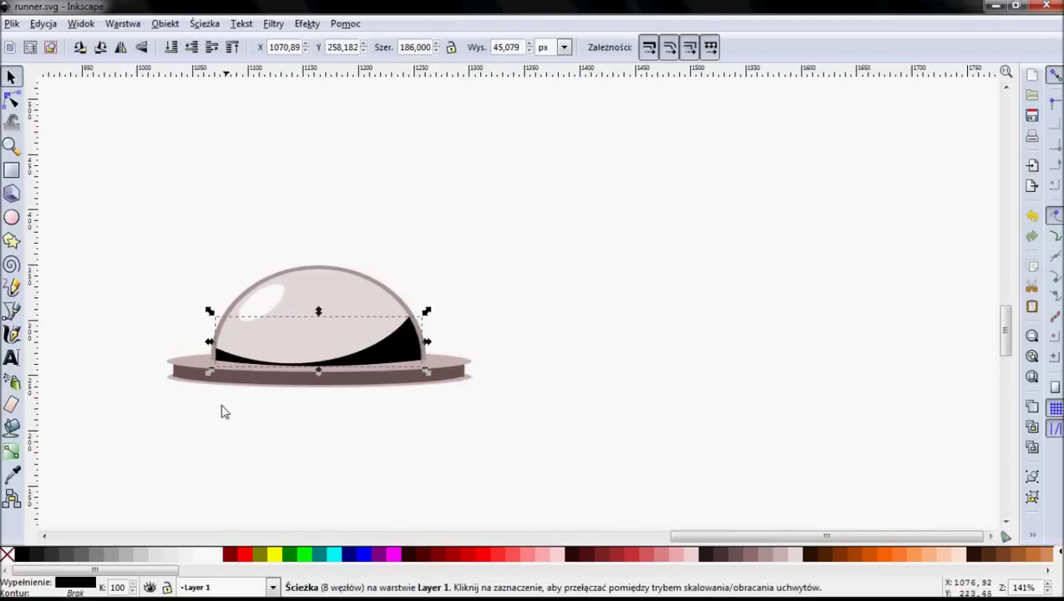
Group a thin leg rectangle with its dark foot and arrange the angled landing legs under the base
{"action": "key", "text": "plus"}
{"action": "key", "text": "r"}
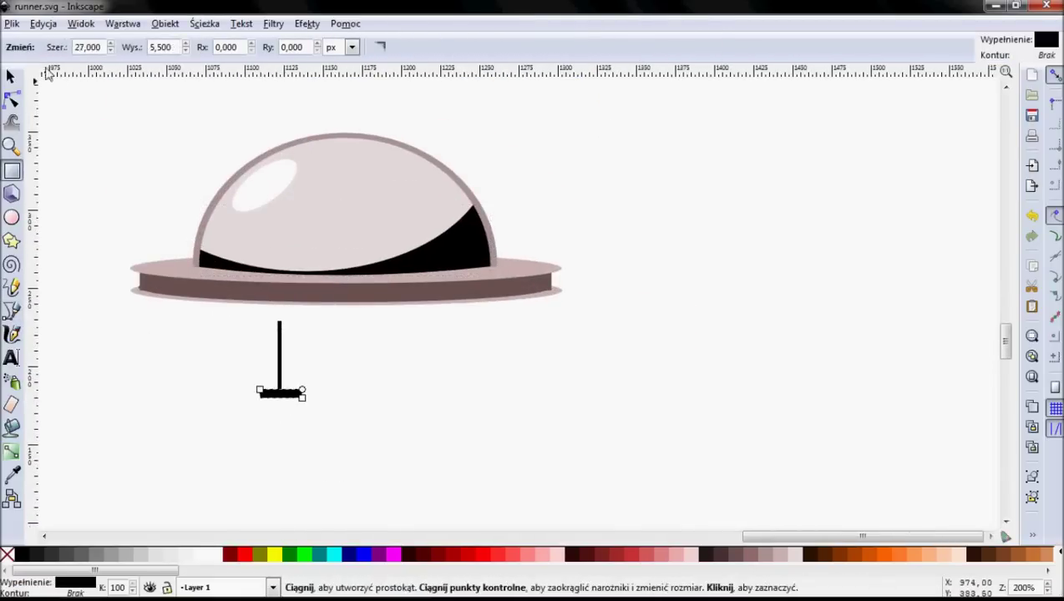
{"action": "key", "text": "s"}
{"action": "key", "text": "Tab"}
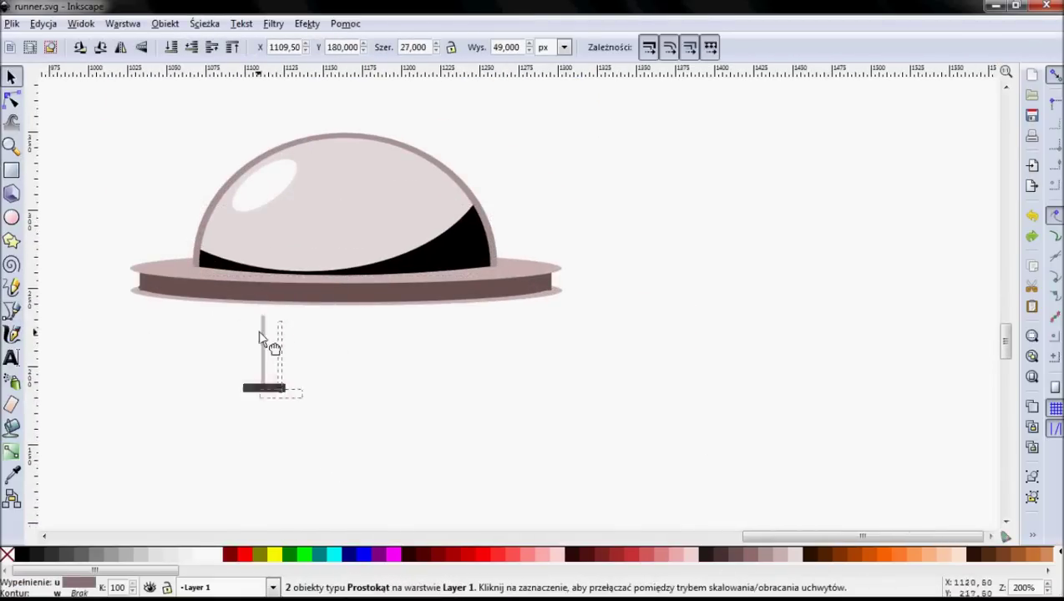
{"action": "left_click_drag", "start_coordinate": [163, 351], "coordinate": [164, 351]}
{"action": "key", "text": "ctrl+g"}
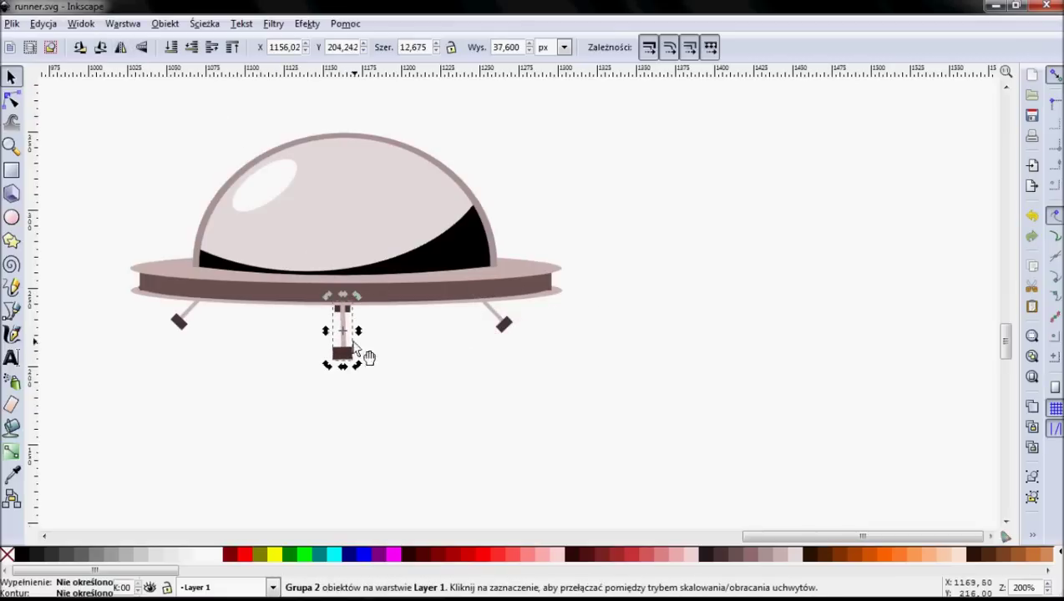
{"action": "left_click", "coordinate": [357, 301]}
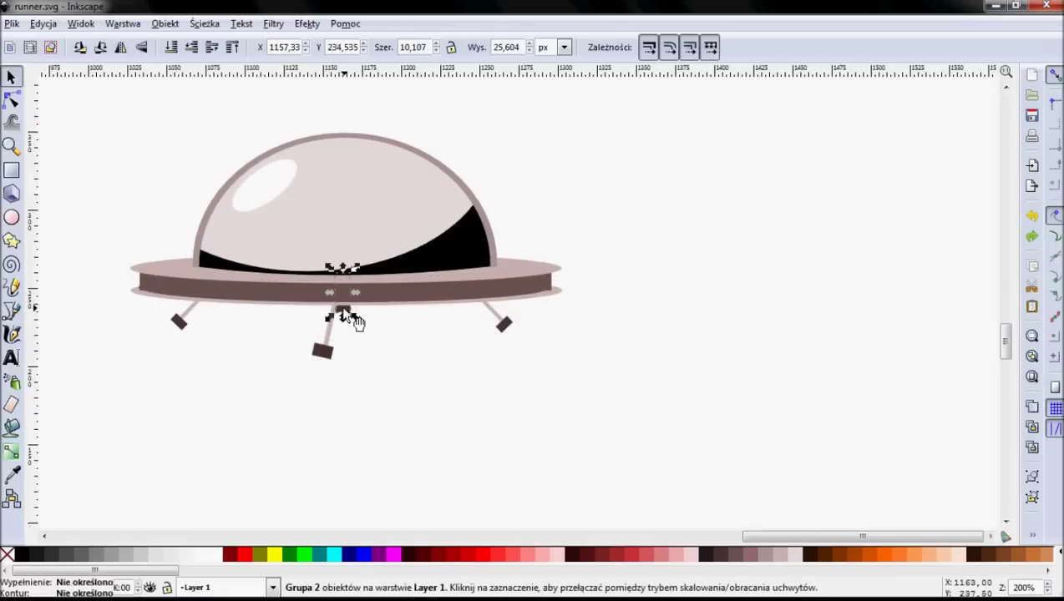
{"action": "scroll", "coordinate": [349, 320], "scroll_direction": "up", "scroll_amount": 3}
{"action": "scroll", "coordinate": [349, 320], "scroll_direction": "down", "scroll_amount": 2}
{"action": "left_click", "coordinate": [528, 299]}
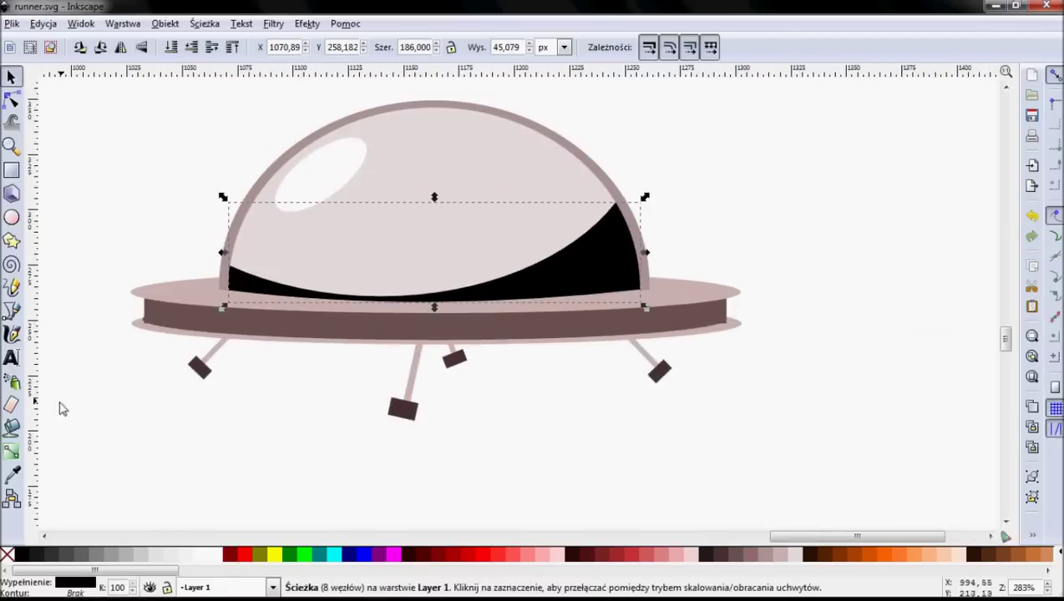
Draw a closed black four-node shape on the band's right end and curve its edges to follow the brim
{"action": "key", "text": "b"}
{"action": "left_click", "coordinate": [152, 301]}
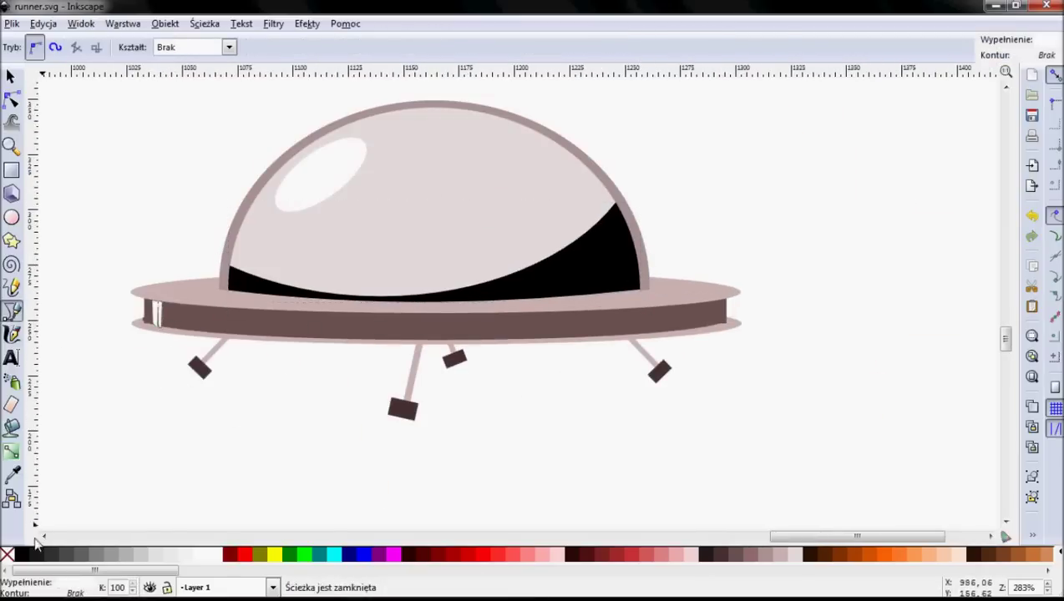
{"action": "left_click", "coordinate": [728, 297]}
{"action": "key", "text": "n"}
{"action": "scroll", "coordinate": [712, 295], "scroll_direction": "up", "scroll_amount": 3}
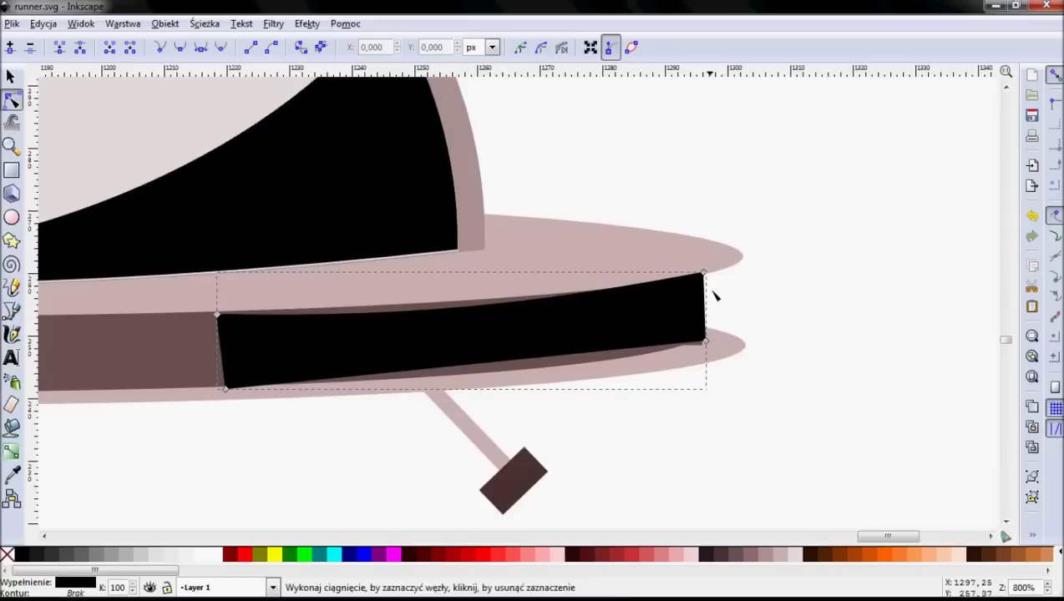
{"action": "mouse_move", "coordinate": [502, 313]}
{"action": "left_mouse_down"}
{"action": "mouse_move", "coordinate": [594, 309]}
{"action": "mouse_move", "coordinate": [490, 311]}
{"action": "left_mouse_up"}
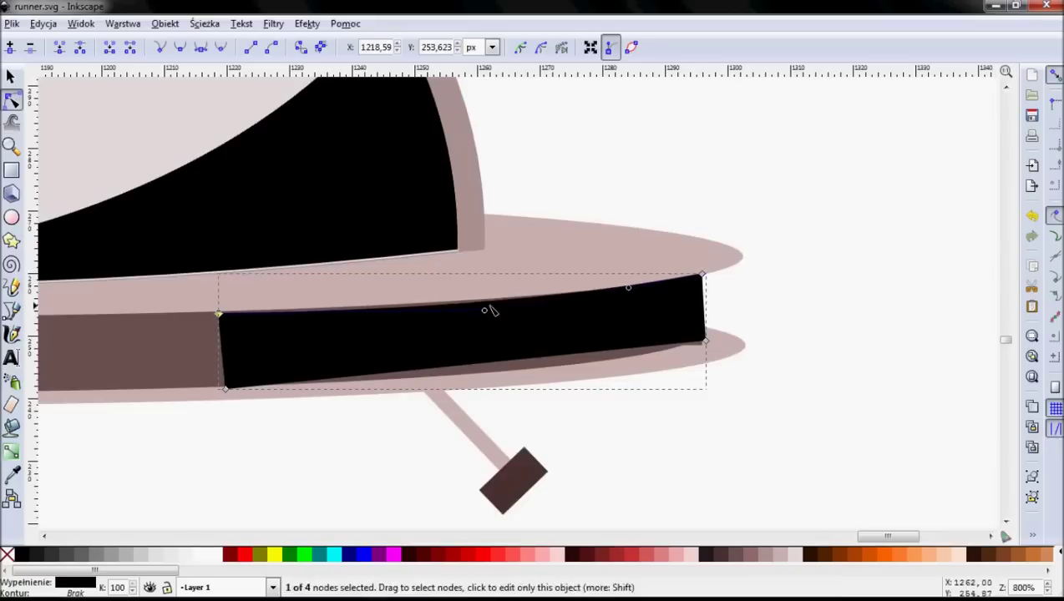
{"action": "mouse_move", "coordinate": [555, 364]}
{"action": "left_mouse_down"}
{"action": "mouse_move", "coordinate": [506, 352]}
{"action": "mouse_move", "coordinate": [606, 373]}
{"action": "left_mouse_up"}
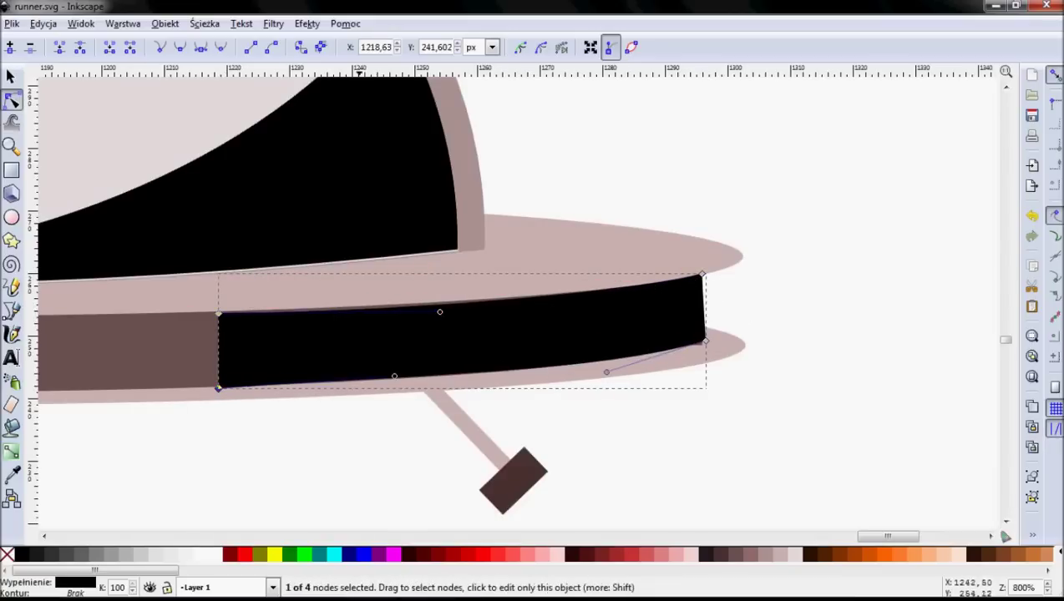
{"action": "scroll", "coordinate": [423, 356], "scroll_direction": "down", "scroll_amount": 4}
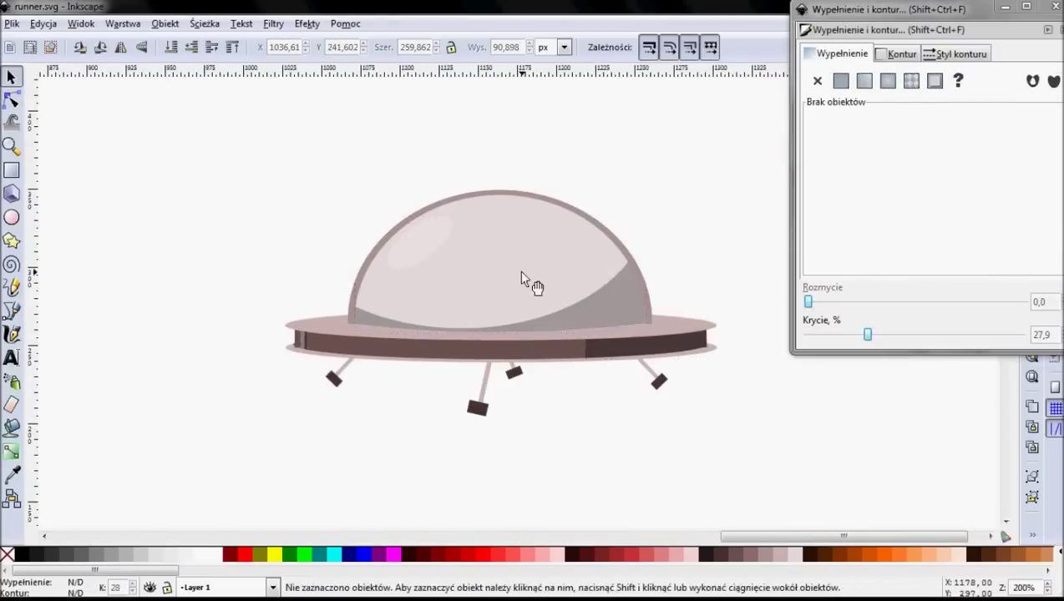
Lighten the dome's gradient and run a left-to-right gradient across the base ring
{"action": "left_click_drag", "start_coordinate": [888, 185], "coordinate": [954, 179]}
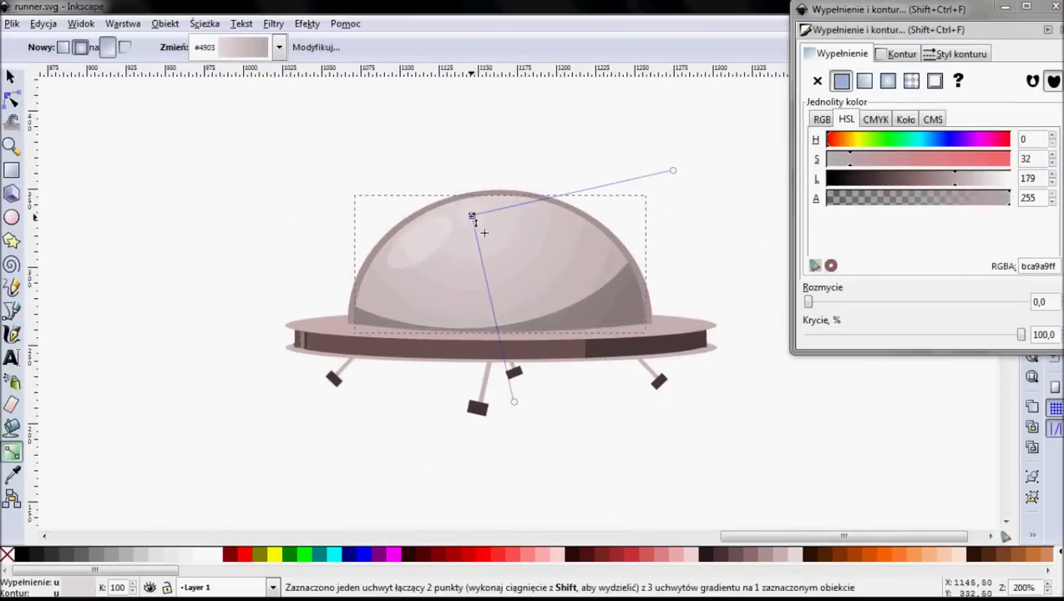
{"action": "left_click", "coordinate": [321, 342]}
{"action": "left_click_drag", "start_coordinate": [333, 323], "coordinate": [696, 338]}
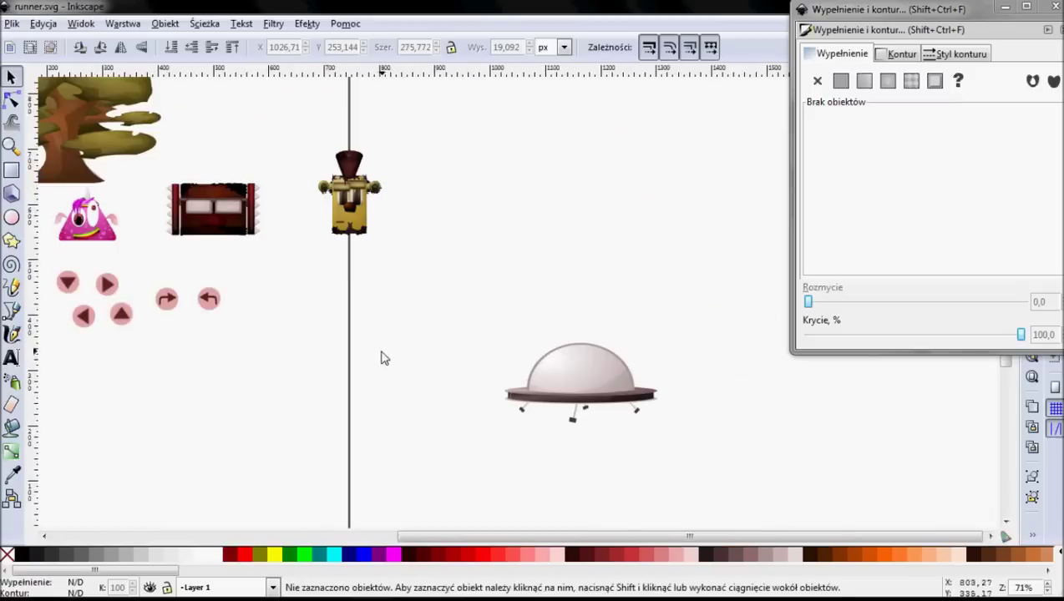
Duplicate the robot drawing, move the copy onto the saucer, and change its stacking order
{"action": "left_click", "coordinate": [332, 142]}
{"action": "key", "text": "ctrl+d"}
{"action": "left_click_drag", "start_coordinate": [333, 142], "coordinate": [678, 447]}
{"action": "scroll", "coordinate": [679, 447], "scroll_direction": "up", "scroll_amount": 2}
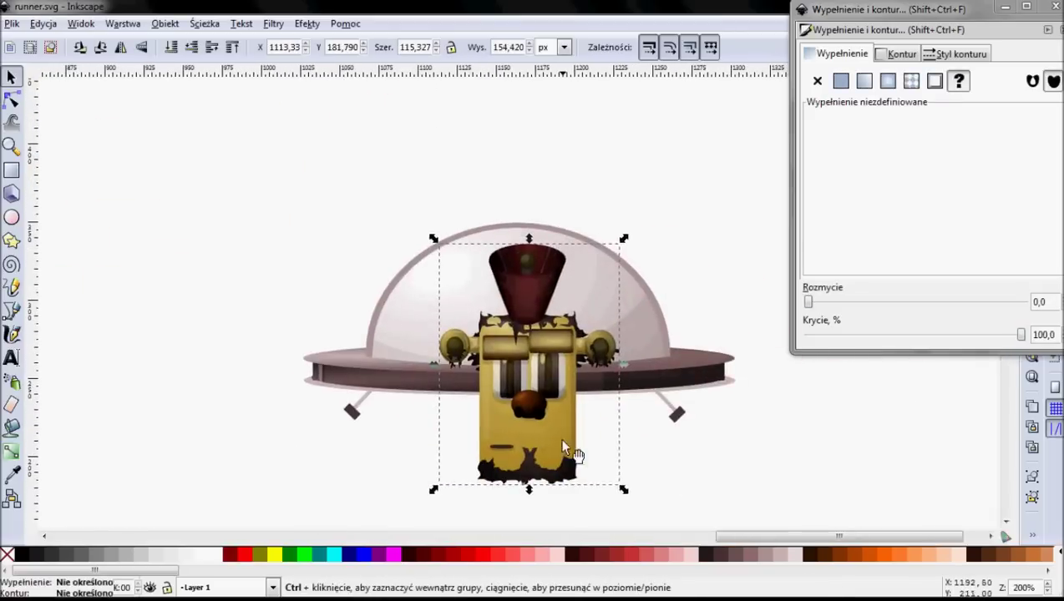
{"action": "left_click", "coordinate": [291, 554]}
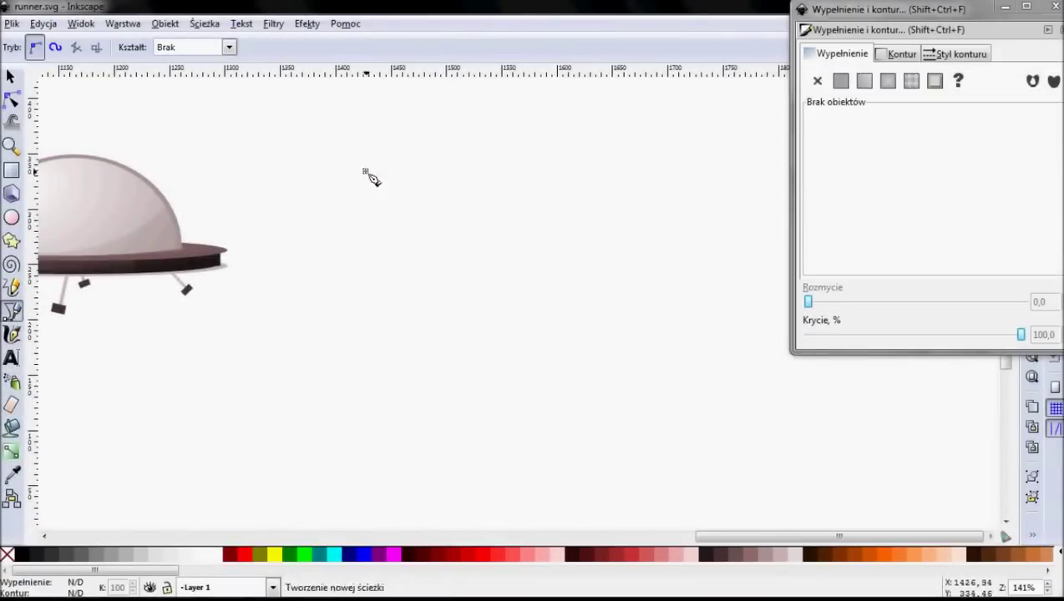
Finish the bone outline and give it a nearly opaque pale yellow fill
{"action": "scroll", "coordinate": [389, 210], "scroll_direction": "up", "scroll_amount": 1}
{"action": "double_click", "coordinate": [392, 182]}
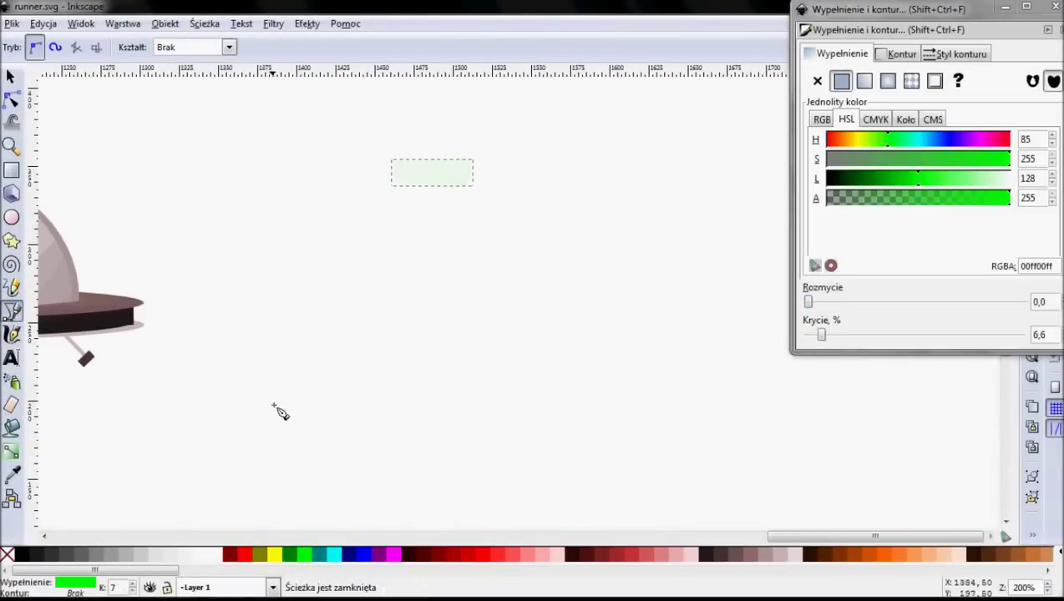
{"action": "left_click_drag", "start_coordinate": [898, 147], "coordinate": [981, 158]}
{"action": "left_click_drag", "start_coordinate": [1021, 334], "coordinate": [825, 337]}
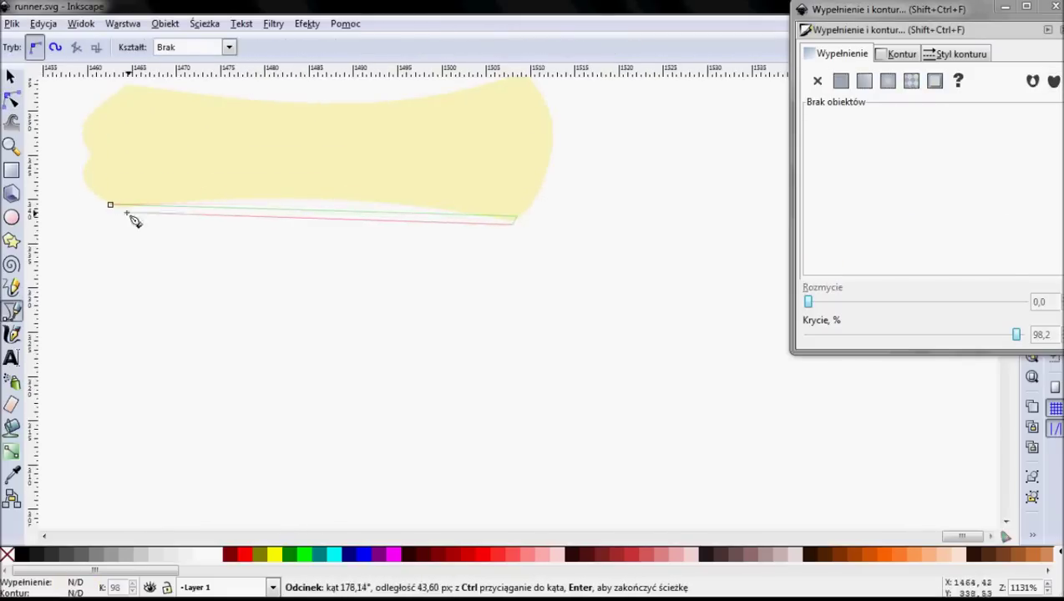
Draw a shading stripe and two short shading lines across the bone
{"action": "left_click", "coordinate": [110, 204]}
{"action": "left_click", "coordinate": [296, 157]}
{"action": "double_click", "coordinate": [473, 153]}
{"action": "key", "text": "minus"}
{"action": "key", "text": "minus"}
{"action": "left_click", "coordinate": [230, 159]}
{"action": "double_click", "coordinate": [293, 173]}
{"action": "key", "text": "s"}
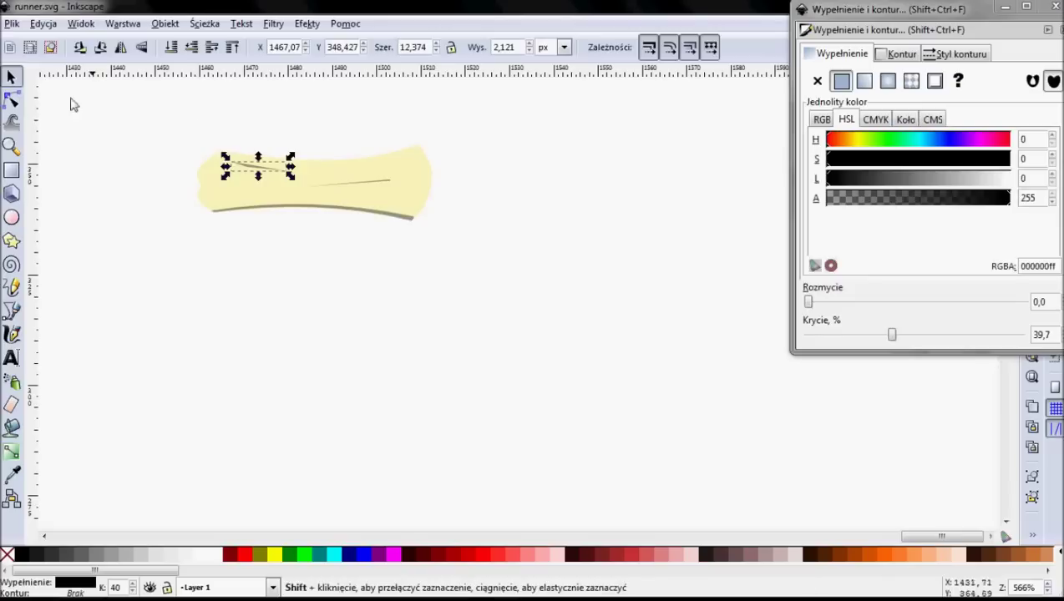
Apply a radial gradient to the bone and adjust its stop colour
{"action": "left_click", "coordinate": [304, 219]}
{"action": "left_click", "coordinate": [334, 271]}
{"action": "key", "text": "F7"}
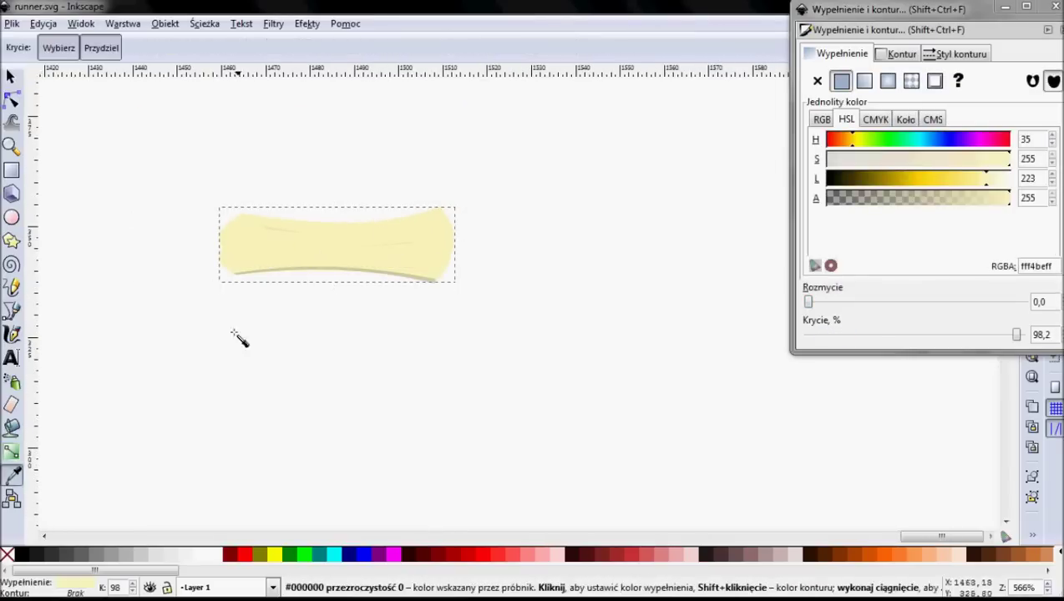
{"action": "key", "text": "g"}
{"action": "left_click_drag", "start_coordinate": [332, 221], "coordinate": [496, 224]}
{"action": "left_click", "coordinate": [986, 186]}
{"action": "left_click_drag", "start_coordinate": [979, 186], "coordinate": [973, 179]}
{"action": "key", "text": "s"}
Duplicate the bone and place the copy beside the original as a bent arm
{"action": "scroll", "coordinate": [418, 292], "scroll_direction": "down", "scroll_amount": 3}
{"action": "key", "text": "ctrl+d"}
{"action": "mouse_move", "coordinate": [341, 259]}
{"action": "left_mouse_down"}
{"action": "mouse_move", "coordinate": [423, 281]}
{"action": "mouse_move", "coordinate": [371, 307]}
{"action": "left_mouse_up"}
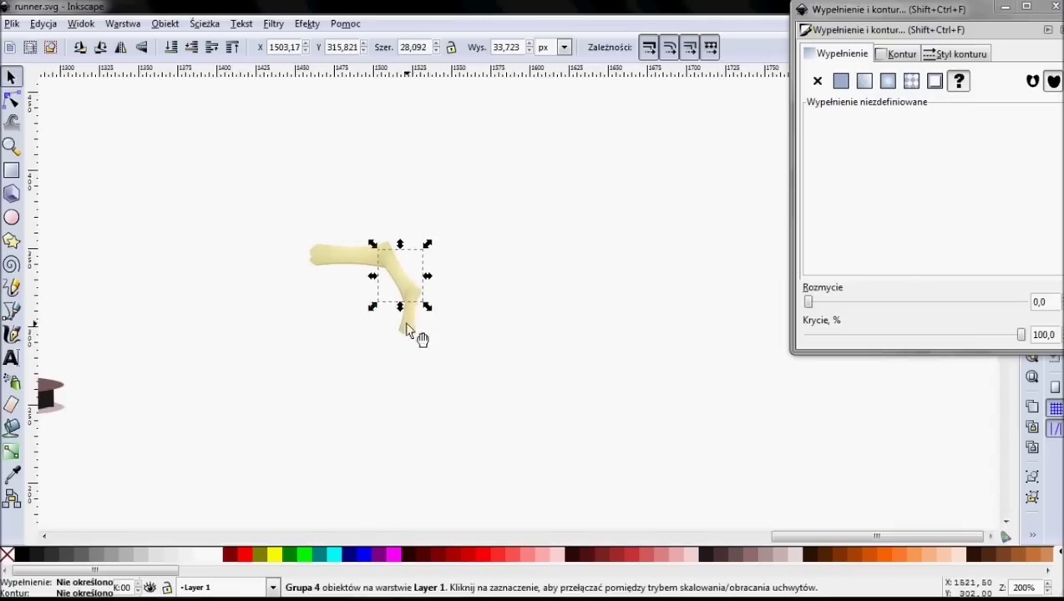
Angle the lower bone piece, then select two bone pieces and shrink them into a smaller finger
{"action": "scroll", "coordinate": [384, 332], "scroll_direction": "up", "scroll_amount": 3}
{"action": "mouse_move", "coordinate": [433, 180]}
{"action": "left_mouse_down"}
{"action": "mouse_move", "coordinate": [380, 274]}
{"action": "mouse_move", "coordinate": [392, 278]}
{"action": "mouse_move", "coordinate": [377, 279]}
{"action": "left_mouse_up"}
{"action": "left_click", "coordinate": [435, 255]}
{"action": "scroll", "coordinate": [498, 334], "scroll_direction": "down", "scroll_amount": 3}
{"action": "left_click", "coordinate": [433, 283]}
{"action": "left_click", "coordinate": [461, 259], "text": "ctrl"}
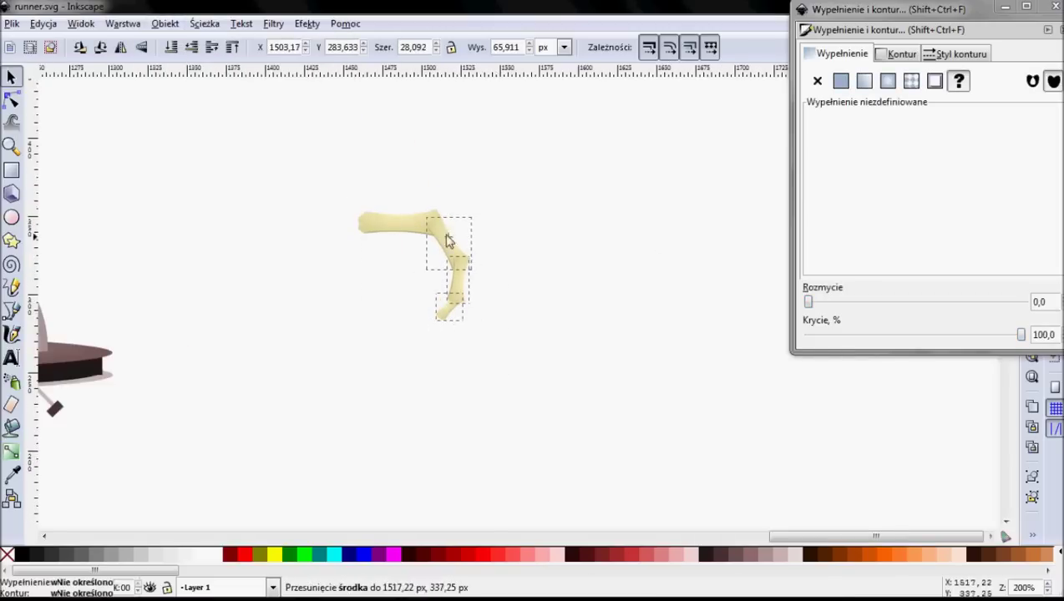
{"action": "left_click", "coordinate": [393, 223], "text": "shift"}
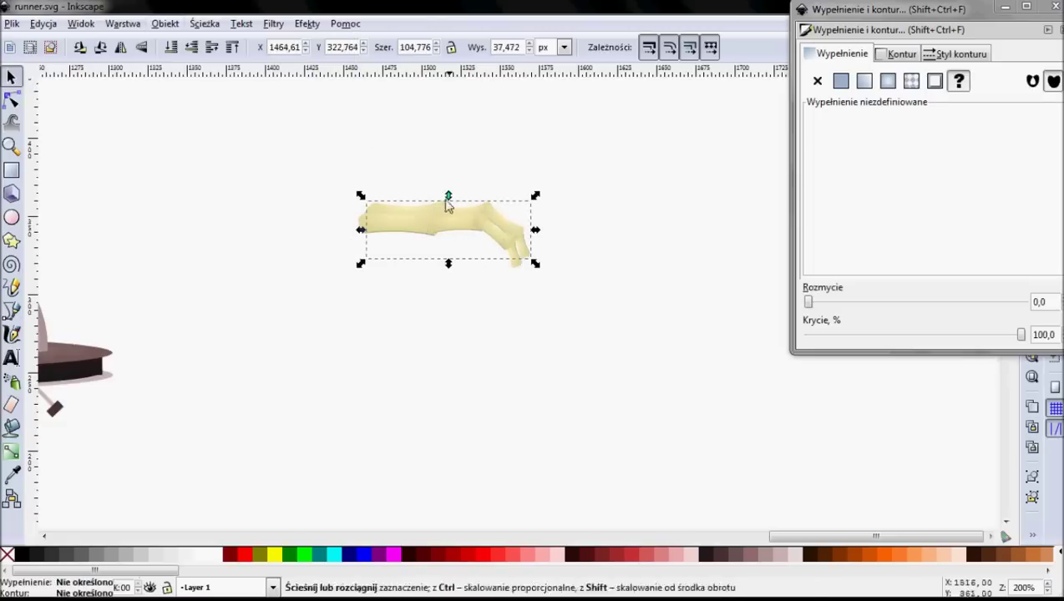
{"action": "key", "text": "Down"}
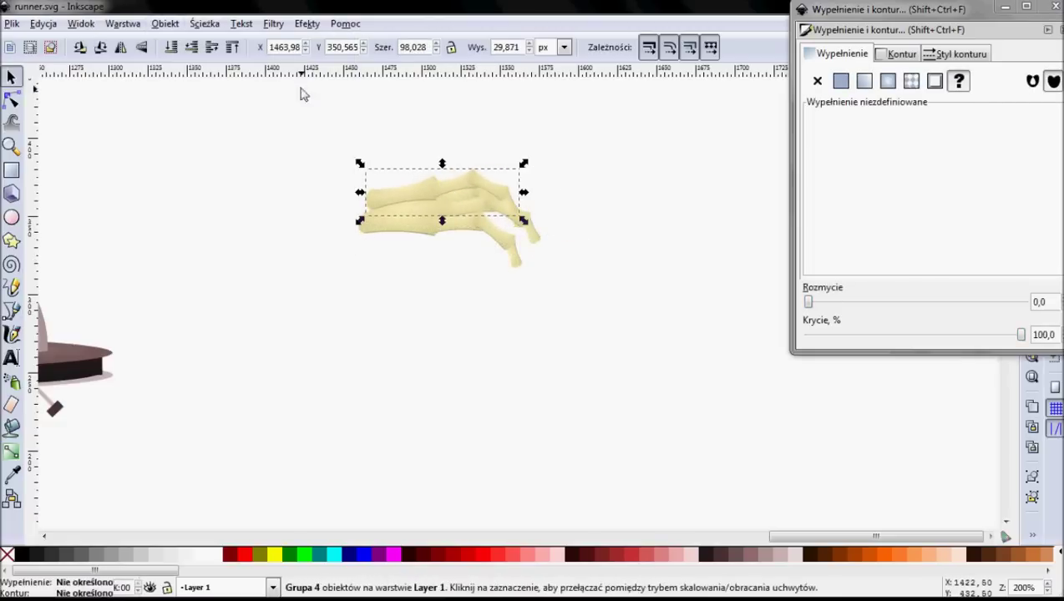
{"action": "left_click_drag", "start_coordinate": [524, 164], "coordinate": [492, 175]}
Flip the lower finger group horizontally and move it down
{"action": "scroll", "coordinate": [572, 199], "scroll_direction": "up", "scroll_amount": 1}
{"action": "left_click", "coordinate": [455, 309]}
{"action": "left_click", "coordinate": [484, 292]}
{"action": "left_click", "coordinate": [121, 48]}
{"action": "mouse_move", "coordinate": [519, 352]}
{"action": "left_mouse_down"}
{"action": "mouse_move", "coordinate": [480, 409]}
{"action": "mouse_move", "coordinate": [584, 255]}
{"action": "mouse_move", "coordinate": [542, 233]}
{"action": "left_mouse_up"}
Group the finger's bone pieces and rotate the top finger to slant down-right
{"action": "left_click", "coordinate": [539, 351]}
{"action": "left_click", "coordinate": [164, 23]}
{"action": "left_click", "coordinate": [186, 85]}
{"action": "left_click", "coordinate": [577, 316]}
{"action": "left_click", "coordinate": [501, 259]}
{"action": "left_click", "coordinate": [510, 280]}
{"action": "left_click_drag", "start_coordinate": [551, 290], "coordinate": [527, 340]}
Paste a bone beside the hand and stretch it leftward into a long forearm
{"action": "left_click", "coordinate": [630, 391]}
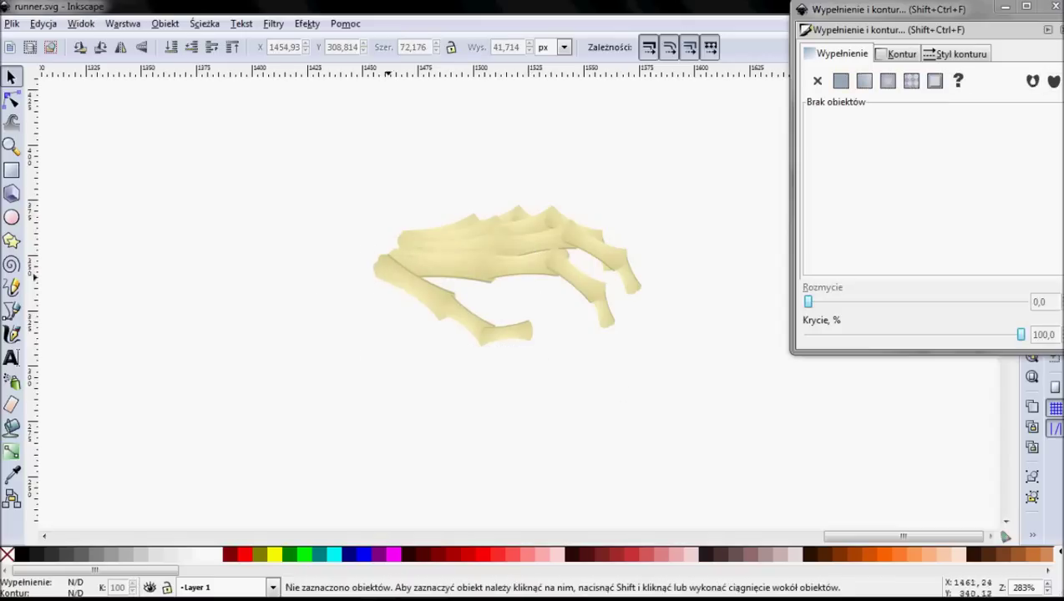
{"action": "key", "text": "ctrl+v"}
{"action": "left_click_drag", "start_coordinate": [234, 170], "coordinate": [380, 258]}
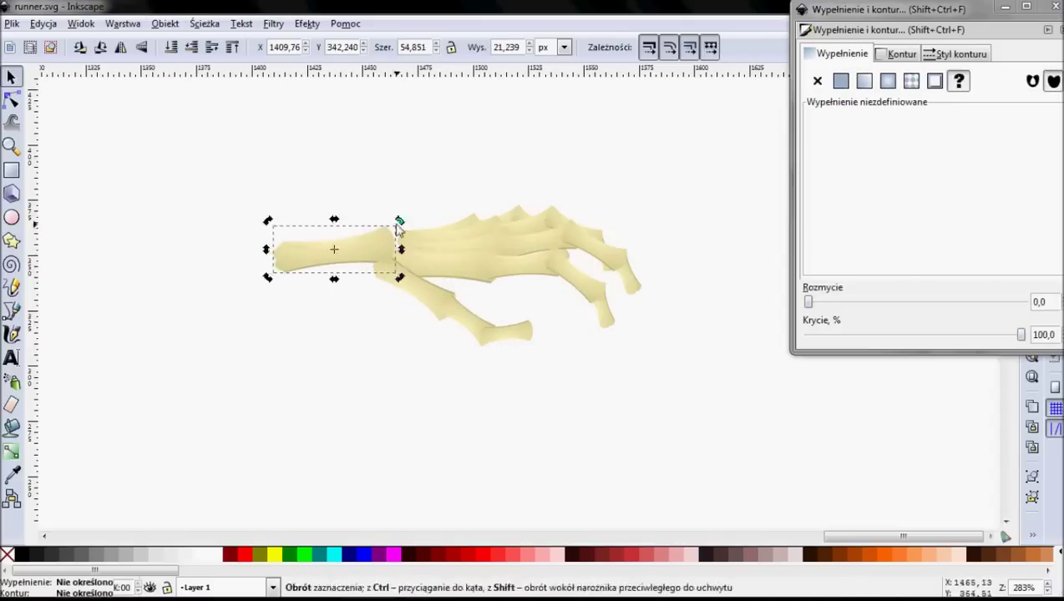
{"action": "mouse_move", "coordinate": [294, 254]}
{"action": "left_mouse_down"}
{"action": "mouse_move", "coordinate": [320, 258]}
{"action": "mouse_move", "coordinate": [511, 378]}
{"action": "left_mouse_up"}
{"action": "scroll", "coordinate": [310, 241], "scroll_direction": "down", "scroll_amount": 3}
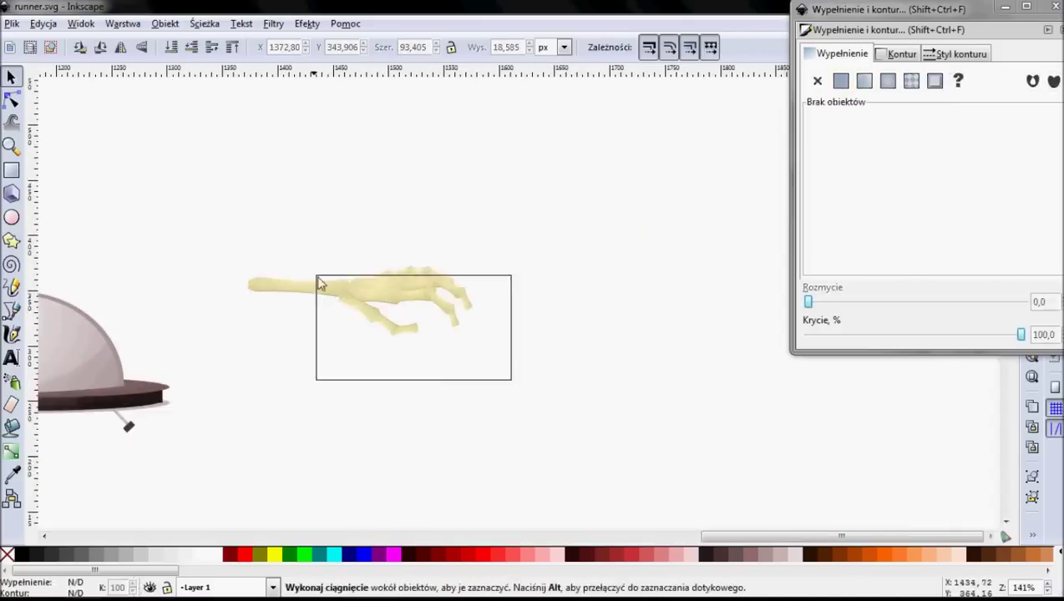
{"action": "scroll", "coordinate": [444, 302], "scroll_direction": "up", "scroll_amount": 3}
Move a fingertip's pivot to its joint and bend the fingertip slightly
{"action": "left_click", "coordinate": [408, 180]}
{"action": "key", "text": "Escape"}
{"action": "left_click", "coordinate": [475, 245]}
{"action": "left_click_drag", "start_coordinate": [470, 257], "coordinate": [382, 237]}
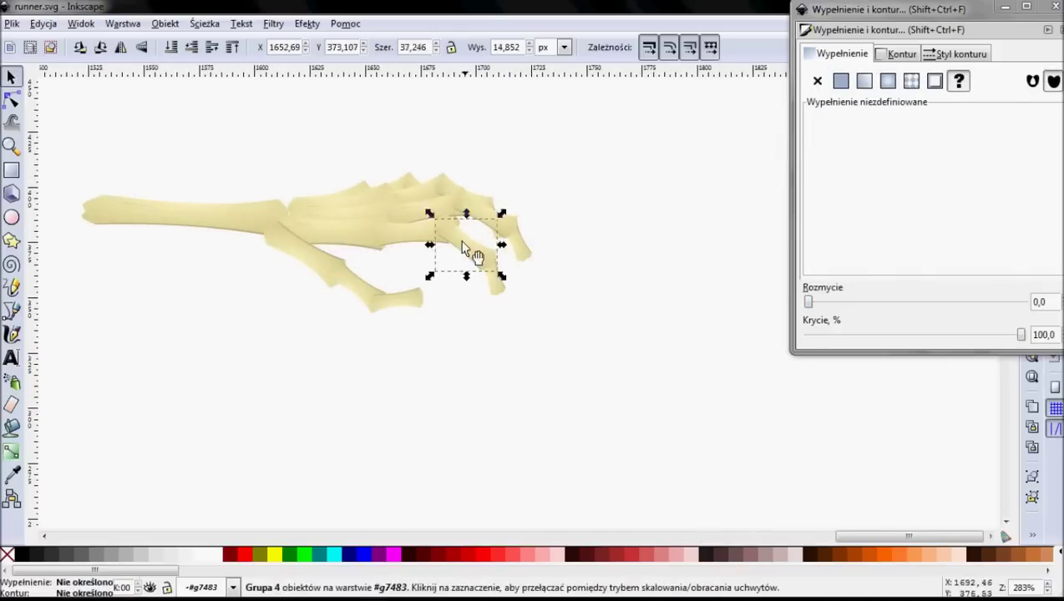
{"action": "left_click_drag", "start_coordinate": [504, 230], "coordinate": [537, 214]}
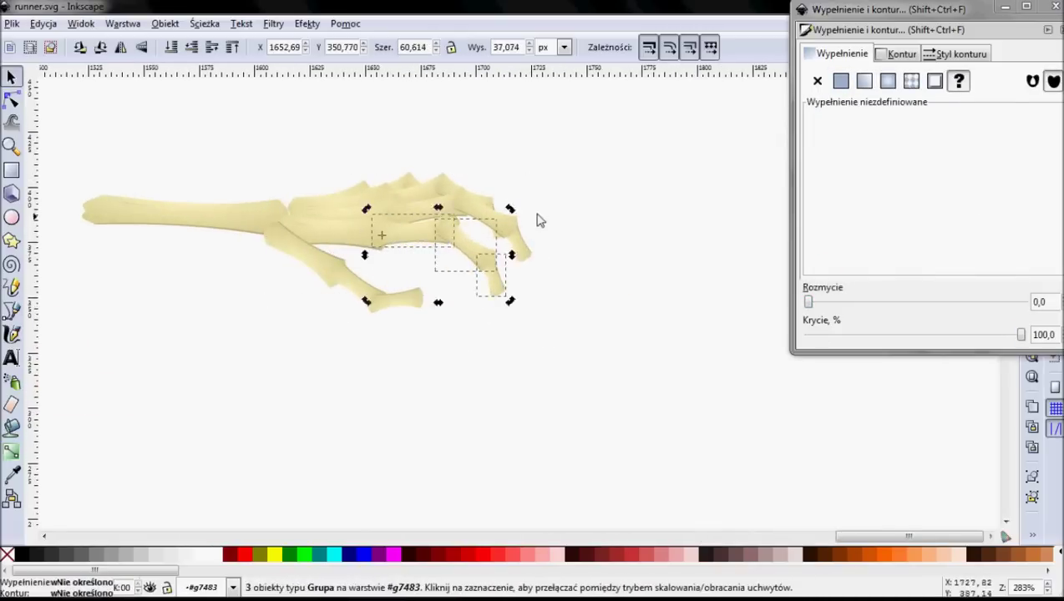
{"action": "key", "text": "Escape"}
{"action": "scroll", "coordinate": [538, 214], "scroll_direction": "down", "scroll_amount": 3}
{"action": "key", "text": "b"}
{"action": "scroll", "coordinate": [471, 255], "scroll_direction": "up", "scroll_amount": 4}
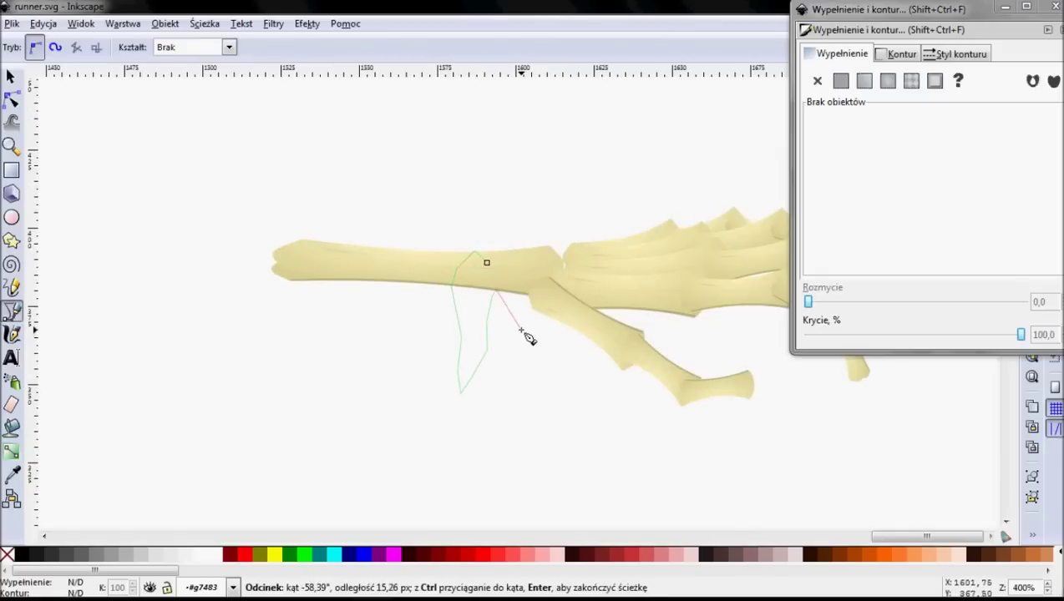
Close the new wrist shape and make it fully opaque
{"action": "left_click", "coordinate": [473, 258]}
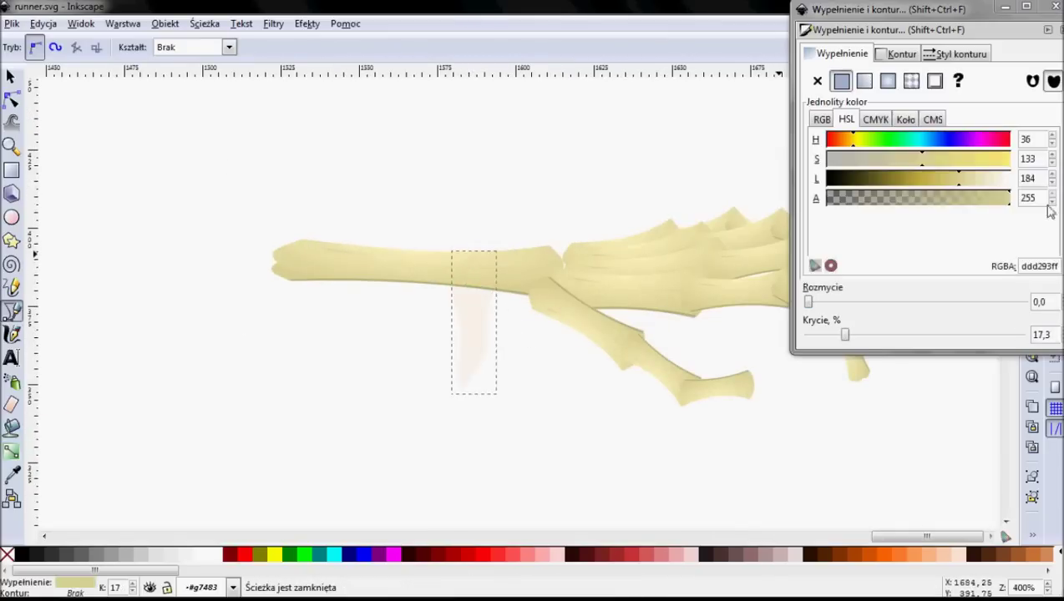
{"action": "left_click", "coordinate": [1022, 334]}
{"action": "key", "text": "n"}
{"action": "scroll", "coordinate": [495, 312], "scroll_direction": "up", "scroll_amount": 5}
{"action": "scroll", "coordinate": [417, 262], "scroll_direction": "down", "scroll_amount": 6}
{"action": "key", "text": "Escape"}
Draw the casing outline over the forearm and fill it brown
{"action": "key", "text": "b"}
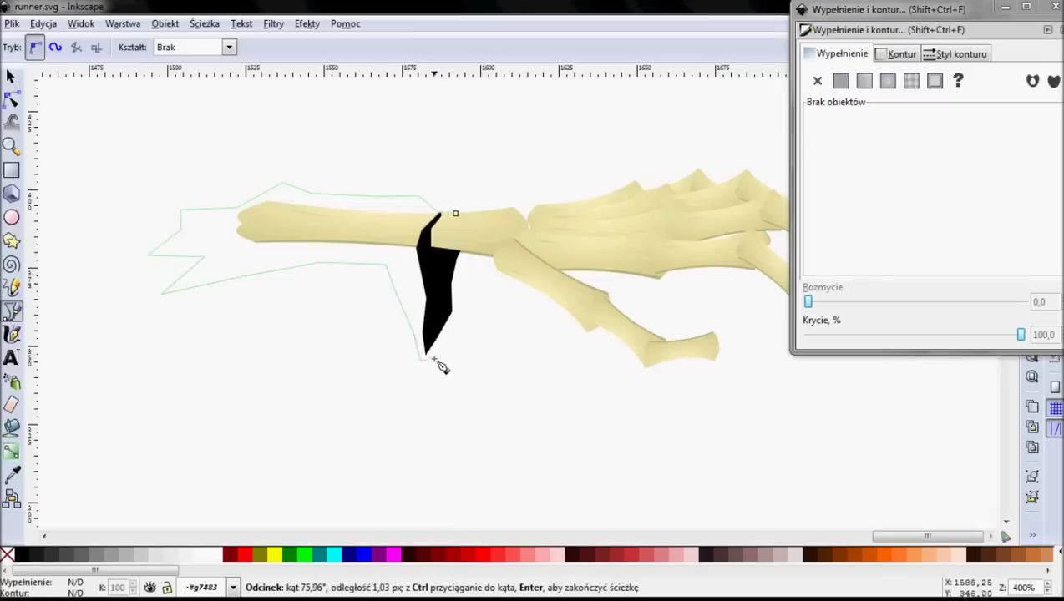
{"action": "left_click", "coordinate": [457, 217]}
{"action": "left_click", "coordinate": [741, 554]}
{"action": "key", "text": "n"}
{"action": "scroll", "coordinate": [525, 195], "scroll_direction": "up", "scroll_amount": 4}
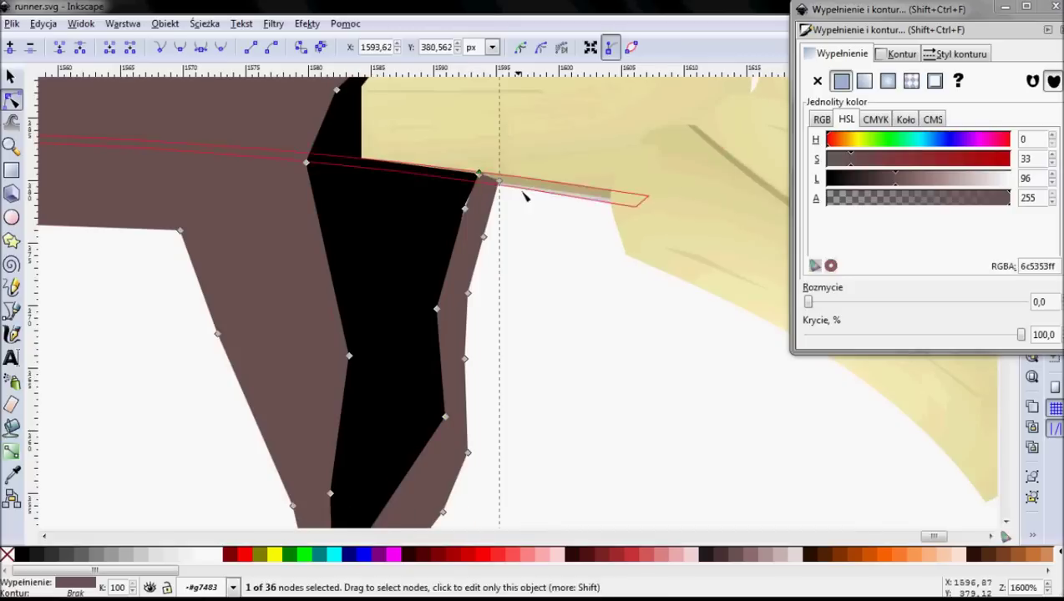
{"action": "scroll", "coordinate": [494, 320], "scroll_direction": "down", "scroll_amount": 1}
{"action": "scroll", "coordinate": [366, 399], "scroll_direction": "down", "scroll_amount": 3}
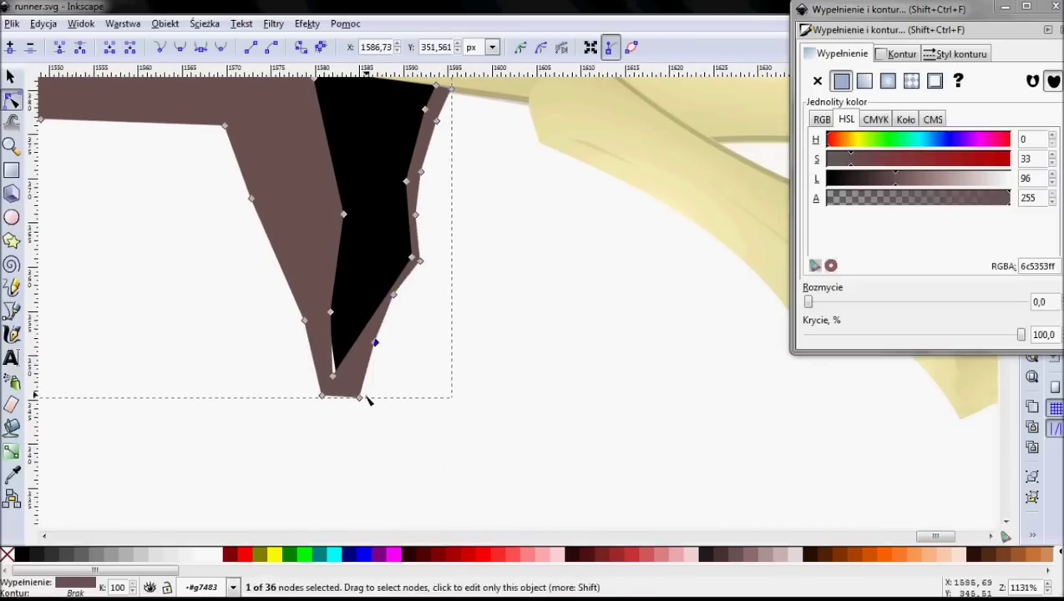
{"action": "scroll", "coordinate": [430, 207], "scroll_direction": "down", "scroll_amount": 2}
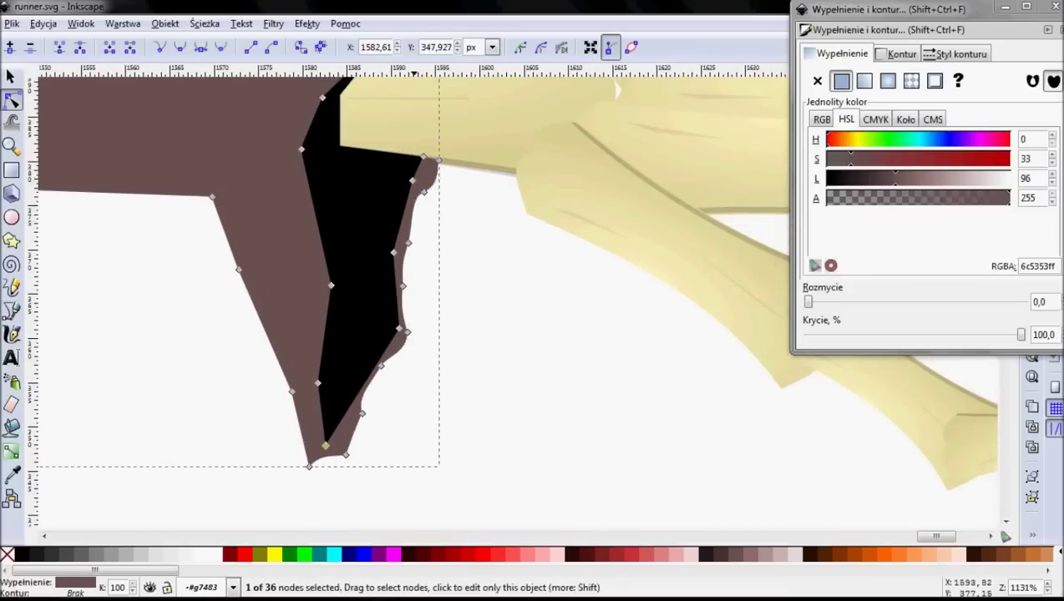
{"action": "scroll", "coordinate": [398, 209], "scroll_direction": "up", "scroll_amount": 2}
{"action": "scroll", "coordinate": [458, 232], "scroll_direction": "up", "scroll_amount": 3}
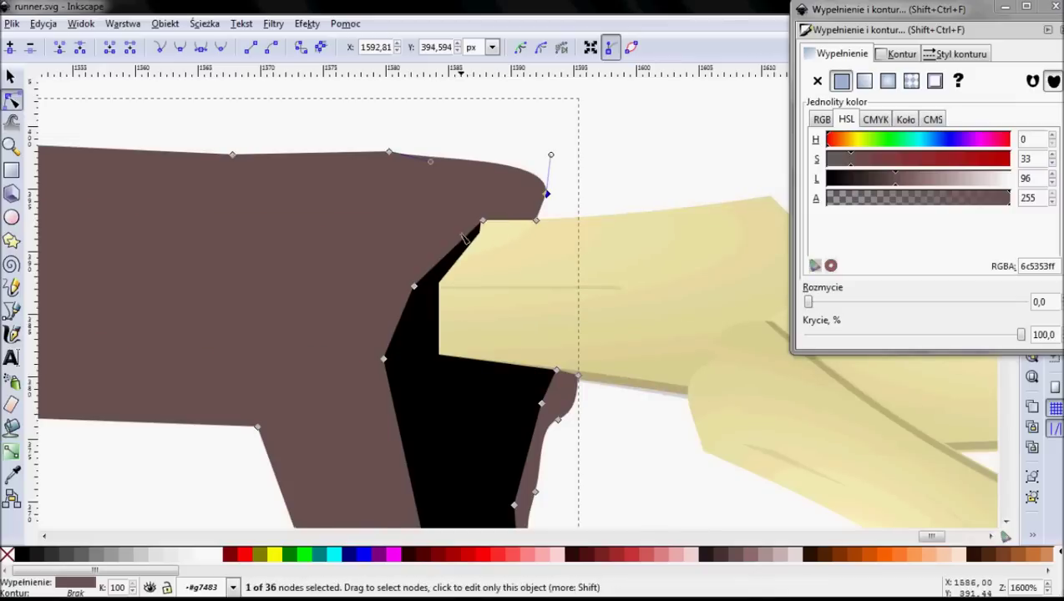
{"action": "scroll", "coordinate": [458, 317], "scroll_direction": "down", "scroll_amount": 1}
{"action": "scroll", "coordinate": [292, 141], "scroll_direction": "down", "scroll_amount": 4}
{"action": "scroll", "coordinate": [333, 161], "scroll_direction": "up", "scroll_amount": 4}
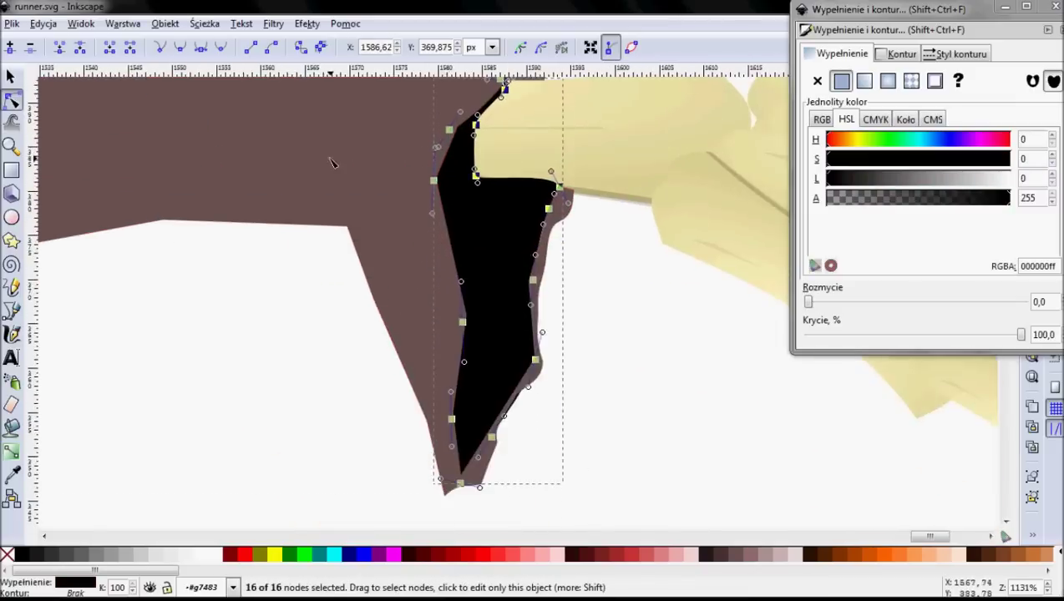
{"action": "scroll", "coordinate": [248, 157], "scroll_direction": "down", "scroll_amount": 1}
Reshape the casing's node at the wrist junction, then begin the shading outline
{"action": "key", "text": "ctrl+a"}
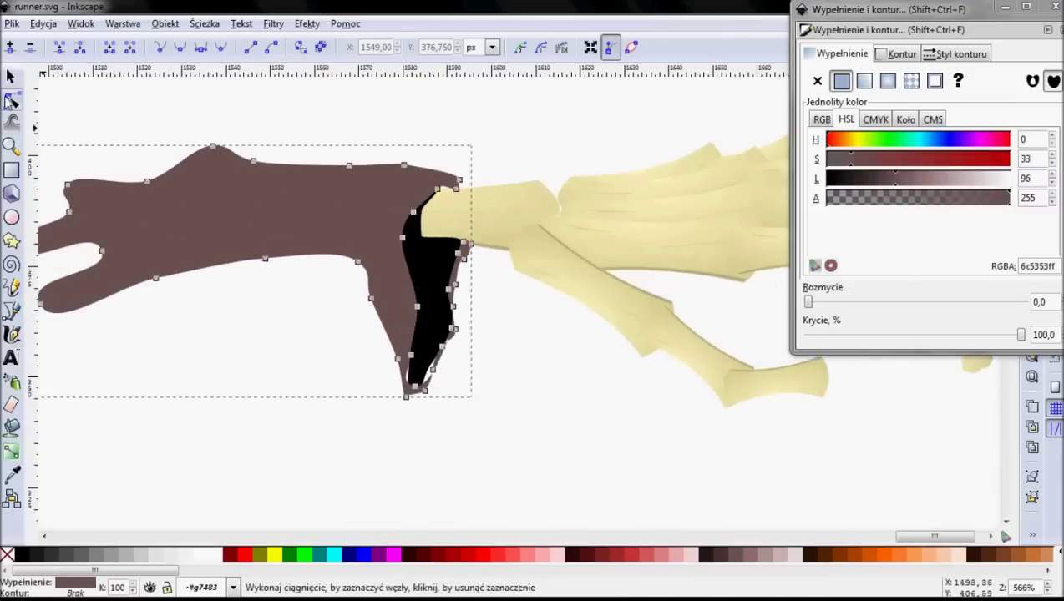
{"action": "scroll", "coordinate": [564, 263], "scroll_direction": "up", "scroll_amount": 4}
{"action": "left_click_drag", "start_coordinate": [583, 287], "coordinate": [563, 260]}
{"action": "scroll", "coordinate": [562, 261], "scroll_direction": "down", "scroll_amount": 2}
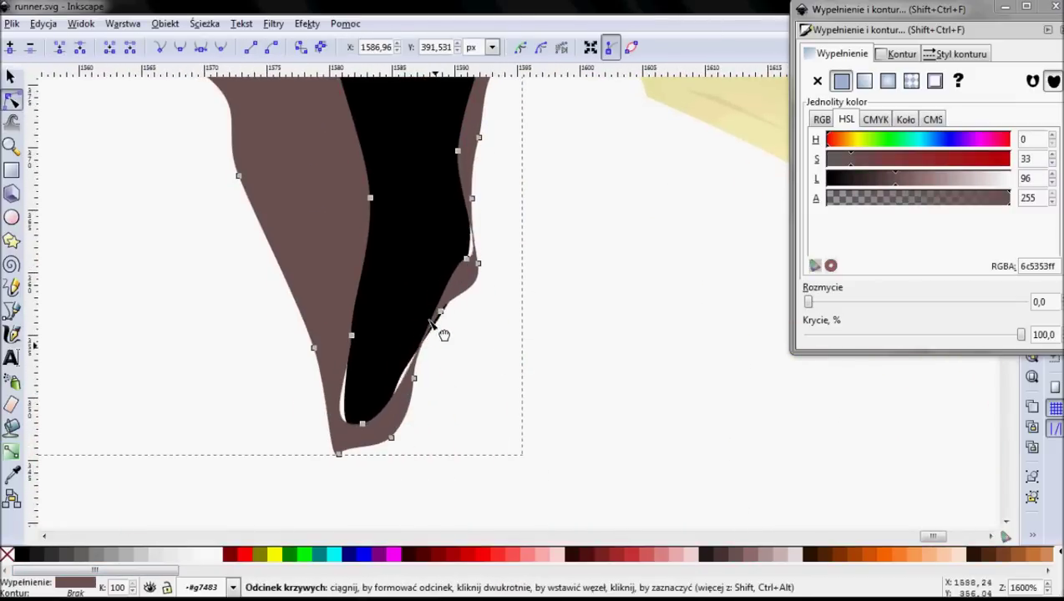
{"action": "scroll", "coordinate": [322, 436], "scroll_direction": "down", "scroll_amount": 1}
{"action": "scroll", "coordinate": [409, 434], "scroll_direction": "down", "scroll_amount": 1}
{"action": "key", "text": "b"}
{"action": "left_click", "coordinate": [100, 297]}
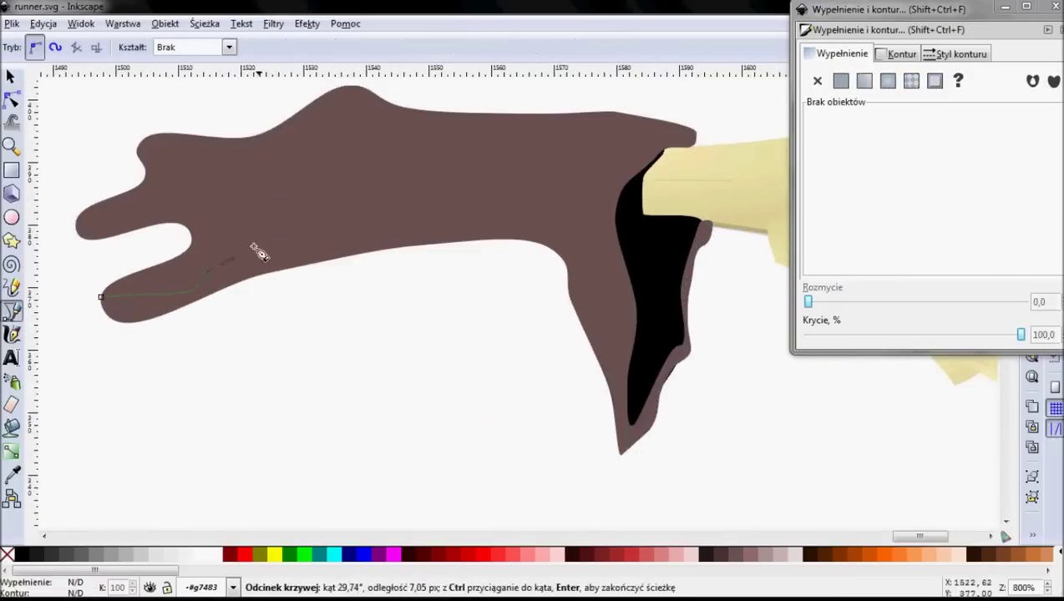
Close the shading outline, fill it black and send it behind the casing
{"action": "left_click", "coordinate": [101, 297]}
{"action": "left_click", "coordinate": [22, 555]}
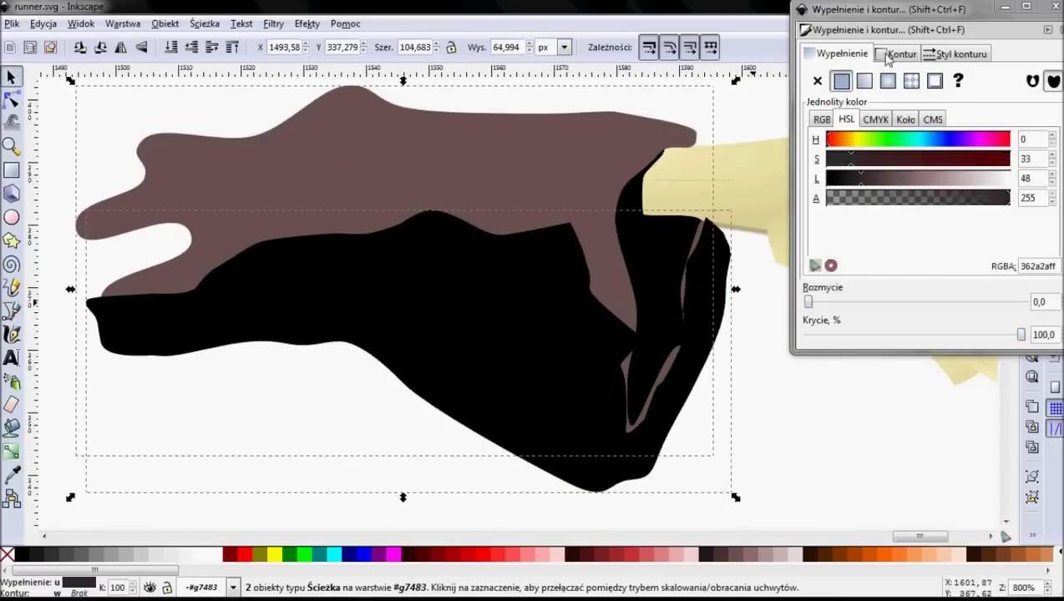
{"action": "left_click", "coordinate": [165, 24]}
{"action": "left_click", "coordinate": [338, 269]}
Subtract the brown casing from the black shape and colour the leftover shading dark brown
{"action": "key", "text": "ctrl+a"}
{"action": "left_click", "coordinate": [204, 23]}
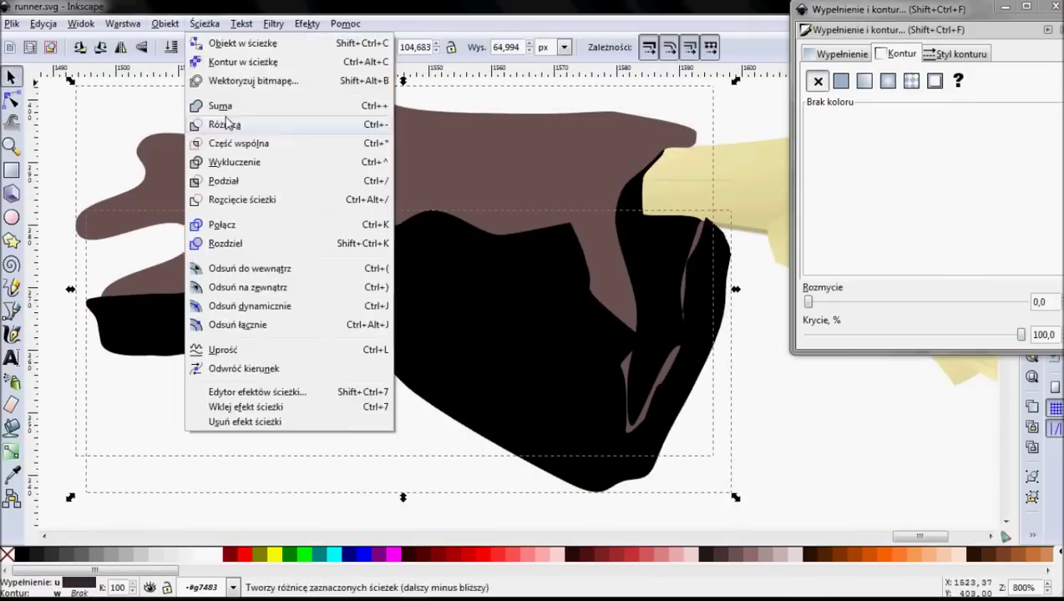
{"action": "left_click", "coordinate": [237, 126]}
{"action": "left_click", "coordinate": [30, 555]}
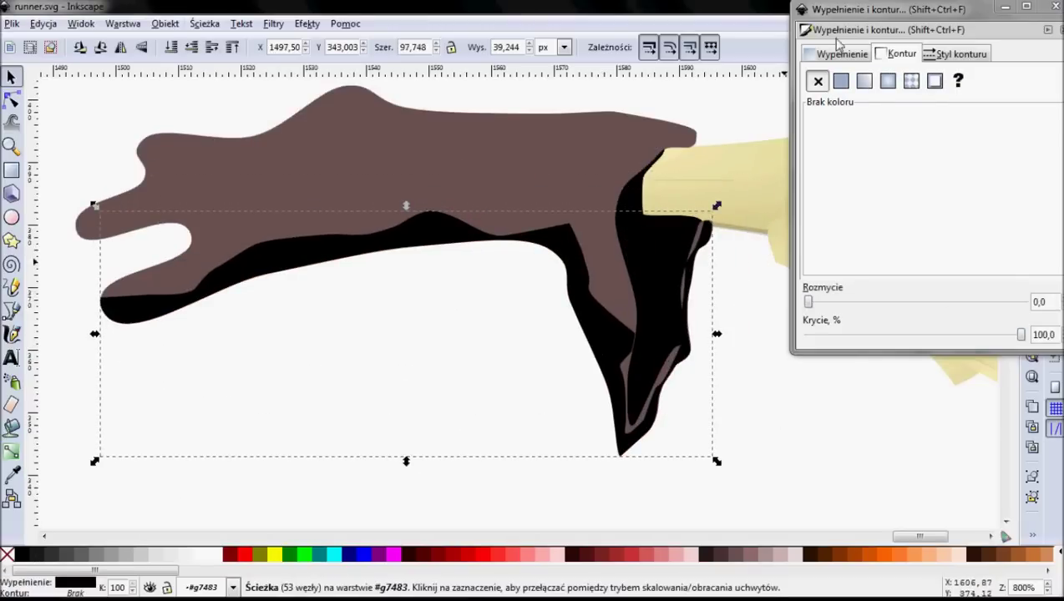
{"action": "left_click", "coordinate": [842, 53]}
{"action": "key", "text": "minus"}
Give the brown casing a radial gradient
{"action": "key", "text": "g"}
{"action": "left_click_drag", "start_coordinate": [572, 249], "coordinate": [304, 249]}
{"action": "left_click", "coordinate": [571, 249]}
{"action": "left_click", "coordinate": [652, 457]}
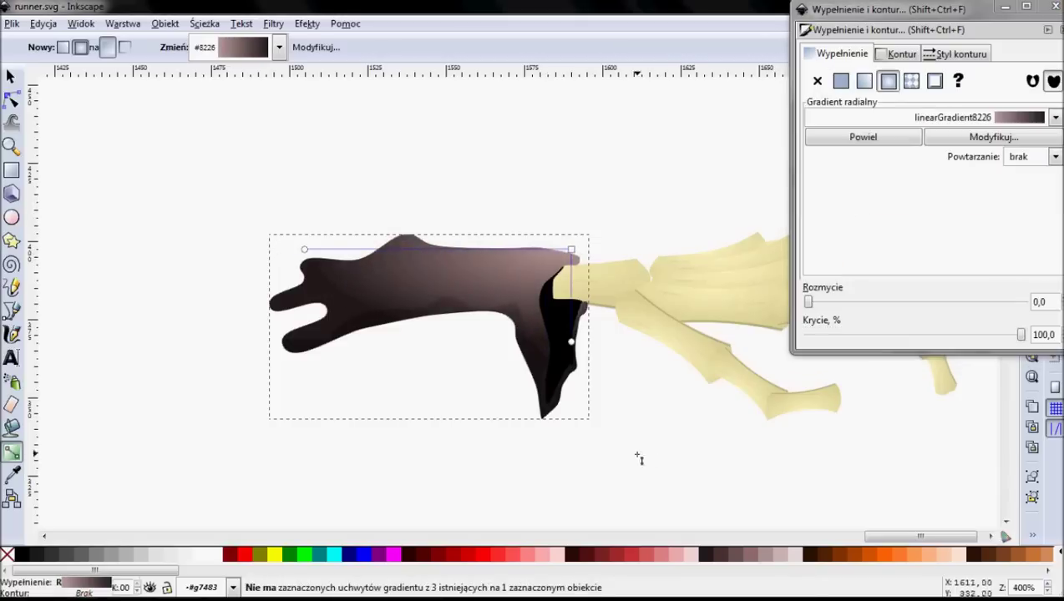
{"action": "scroll", "coordinate": [552, 293], "scroll_direction": "up", "scroll_amount": 2}
{"action": "scroll", "coordinate": [551, 292], "scroll_direction": "down", "scroll_amount": 1}
Zoom to the sleeve's end and start a new path there, then cancel it
{"action": "key", "text": "b"}
{"action": "key", "text": "Escape"}
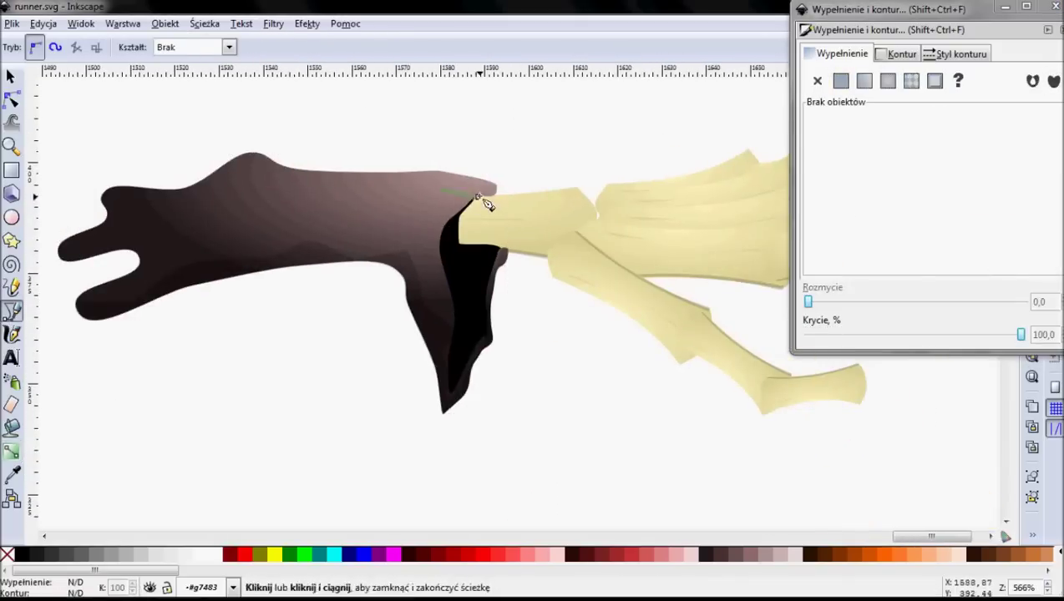
{"action": "scroll", "coordinate": [612, 262], "scroll_direction": "up", "scroll_amount": 3}
{"action": "scroll", "coordinate": [612, 261], "scroll_direction": "down", "scroll_amount": 2}
{"action": "left_click", "coordinate": [589, 238]}
{"action": "key", "text": "Escape"}
{"action": "scroll", "coordinate": [613, 292], "scroll_direction": "down", "scroll_amount": 1}
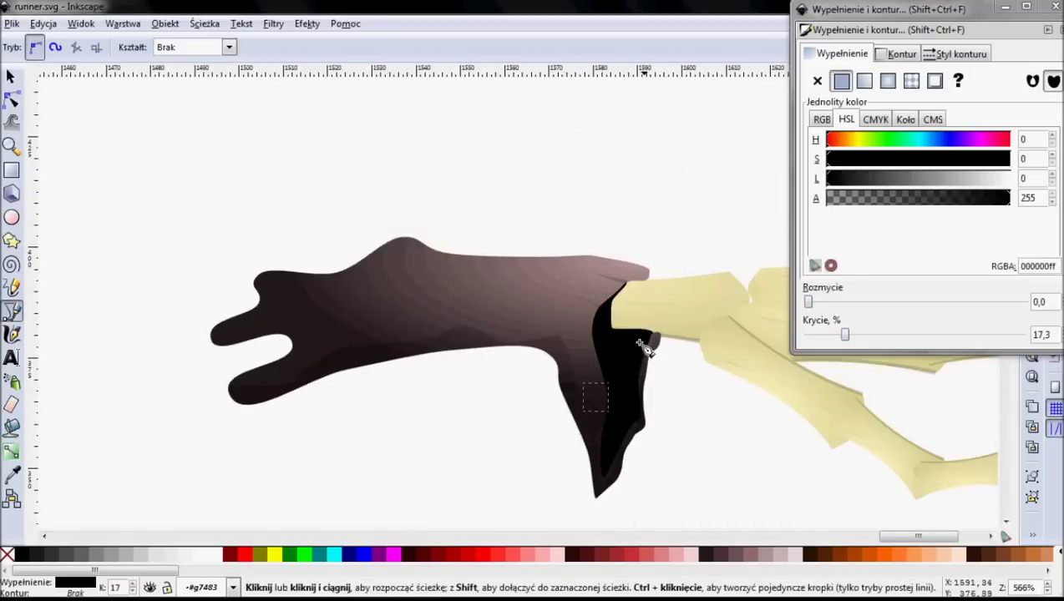
{"action": "scroll", "coordinate": [147, 183], "scroll_direction": "down", "scroll_amount": 3}
{"action": "scroll", "coordinate": [685, 443], "scroll_direction": "down", "scroll_amount": 2}
Move the arm next to the UFO and scale it down
{"action": "key", "text": "s"}
{"action": "left_click_drag", "start_coordinate": [443, 309], "coordinate": [572, 468]}
{"action": "scroll", "coordinate": [572, 467], "scroll_direction": "down", "scroll_amount": 3}
{"action": "mouse_move", "coordinate": [568, 226]}
{"action": "left_mouse_down"}
{"action": "mouse_move", "coordinate": [327, 370]}
{"action": "mouse_move", "coordinate": [480, 351]}
{"action": "mouse_move", "coordinate": [393, 335]}
{"action": "mouse_move", "coordinate": [589, 234]}
{"action": "left_mouse_up"}
{"action": "scroll", "coordinate": [480, 351], "scroll_direction": "down", "scroll_amount": 2}
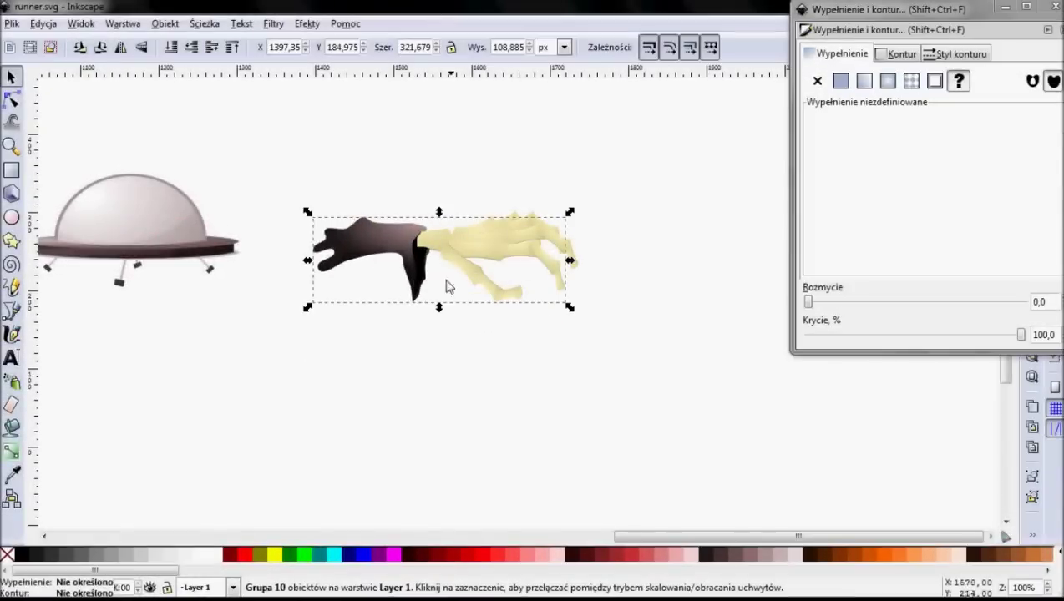
Ungroup and regroup the arm pieces, trying and then undoing a sleeve rotation
{"action": "left_click", "coordinate": [165, 23]}
{"action": "left_click", "coordinate": [201, 106]}
{"action": "left_click", "coordinate": [164, 24]}
{"action": "left_click", "coordinate": [184, 87]}
{"action": "left_click_drag", "start_coordinate": [428, 211], "coordinate": [376, 135]}
{"action": "left_click", "coordinate": [492, 267]}
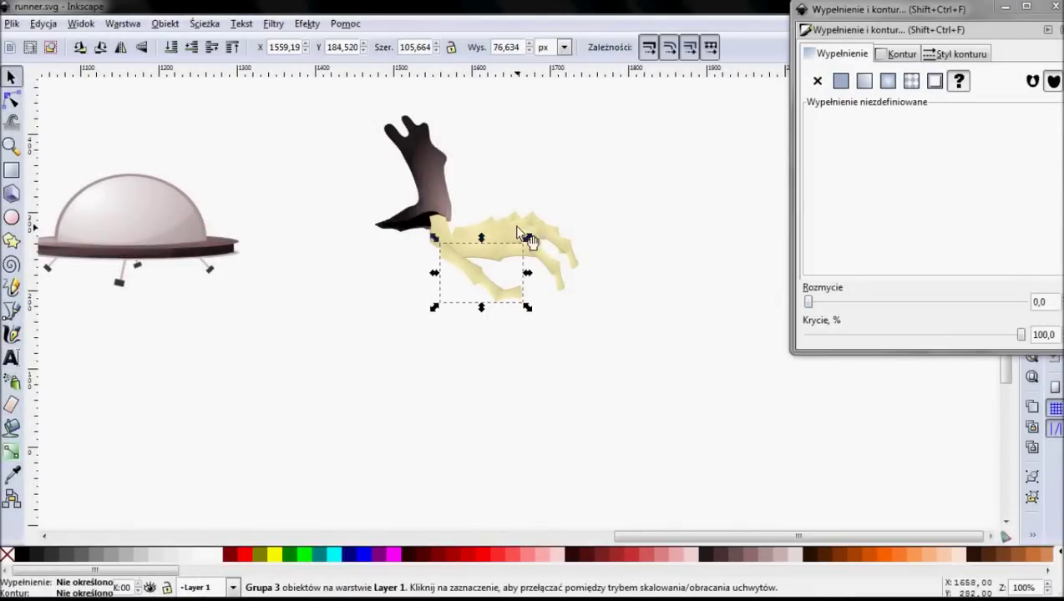
{"action": "key", "text": "Escape"}
Open the bitmap export settings and select the whole grey UFO
{"action": "key", "text": "shift+ctrl+e"}
{"action": "left_click_drag", "start_coordinate": [293, 299], "coordinate": [523, 452]}
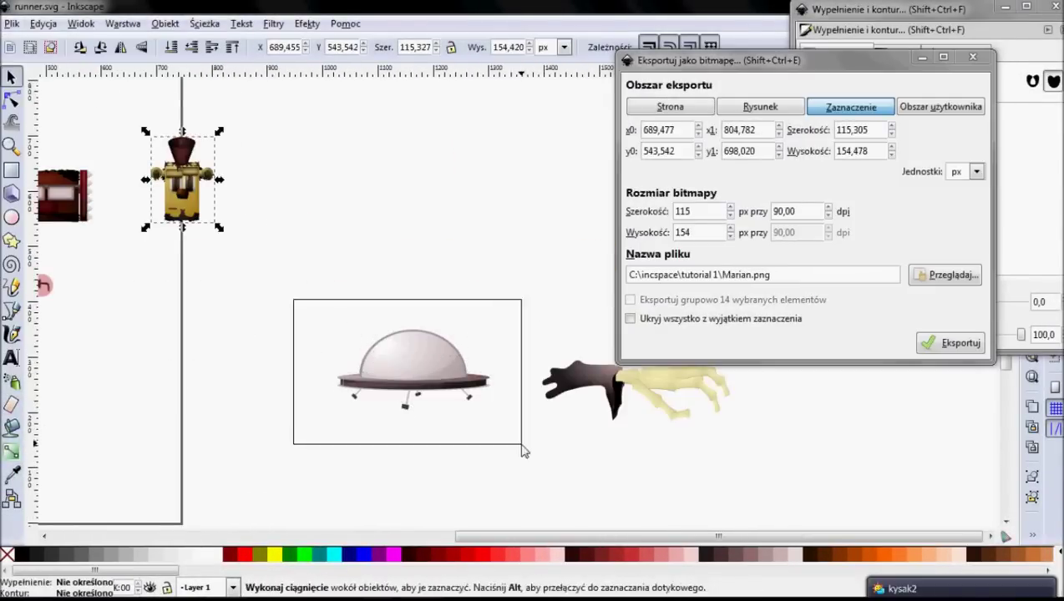
{"action": "scroll", "coordinate": [428, 334], "scroll_direction": "down", "scroll_amount": 2}
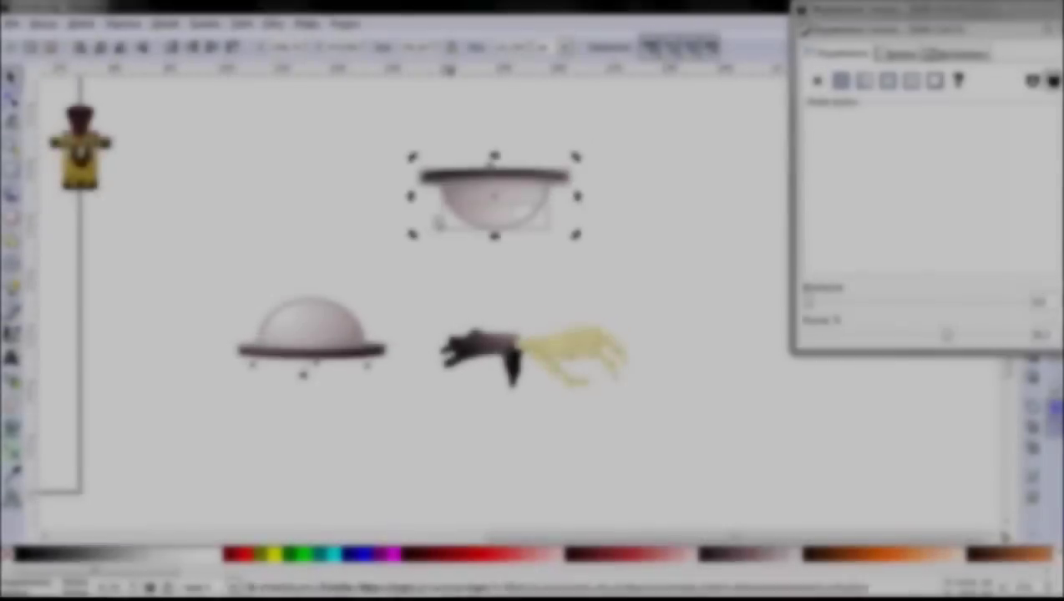
Duplicate the flipped saucer's top pink ellipse and narrow the copy into an inner opening
{"action": "left_click", "coordinate": [428, 157]}
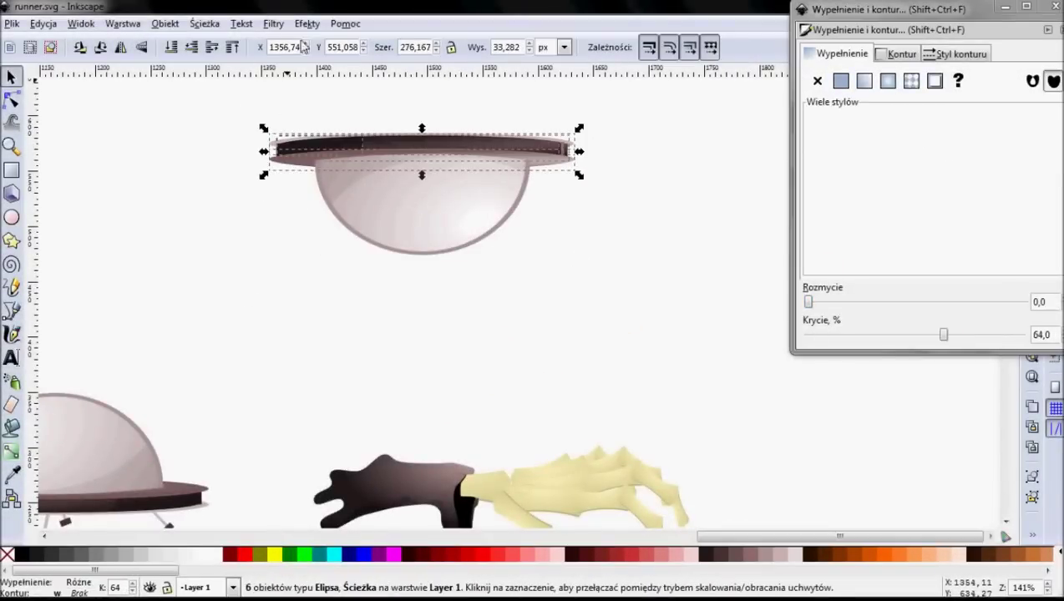
{"action": "scroll", "coordinate": [465, 117], "scroll_direction": "up", "scroll_amount": 1}
{"action": "left_click", "coordinate": [465, 117], "text": "alt"}
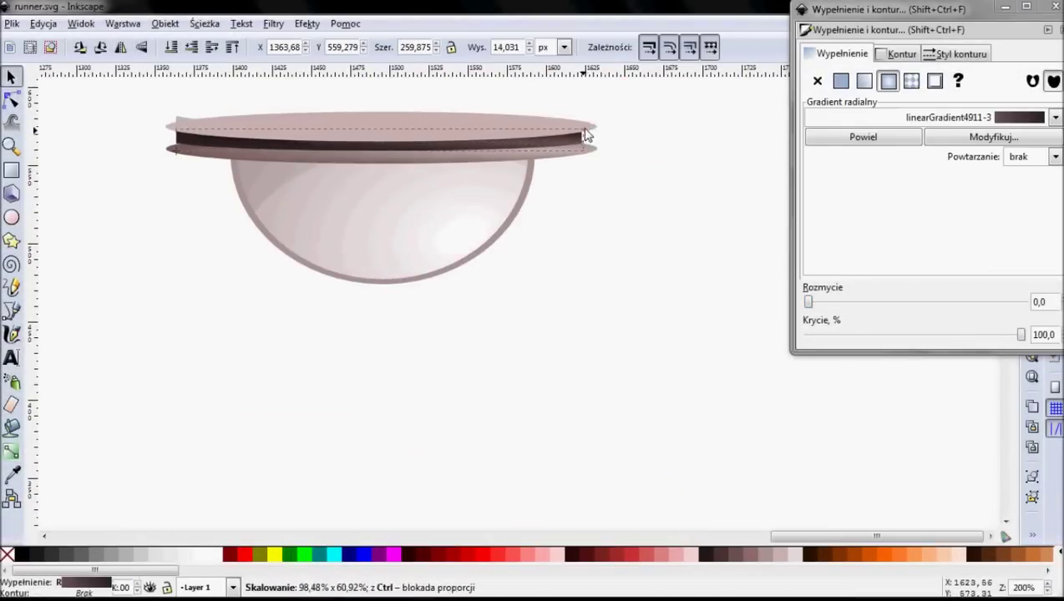
{"action": "left_click", "coordinate": [182, 120]}
{"action": "scroll", "coordinate": [337, 296], "scroll_direction": "up", "scroll_amount": 2, "text": "ctrl"}
{"action": "scroll", "coordinate": [373, 217], "scroll_direction": "down", "scroll_amount": 2, "text": "ctrl"}
{"action": "key", "text": "ctrl+d"}
{"action": "mouse_move", "coordinate": [568, 236]}
{"action": "left_mouse_down"}
{"action": "mouse_move", "coordinate": [530, 235]}
{"action": "mouse_move", "coordinate": [563, 234]}
{"action": "left_mouse_up"}
Colour the dome bright red with a dark outline, the lower brim dark red, the top brim grey-brown
{"action": "left_click", "coordinate": [342, 289]}
{"action": "left_click", "coordinate": [622, 555]}
{"action": "left_click", "coordinate": [584, 556]}
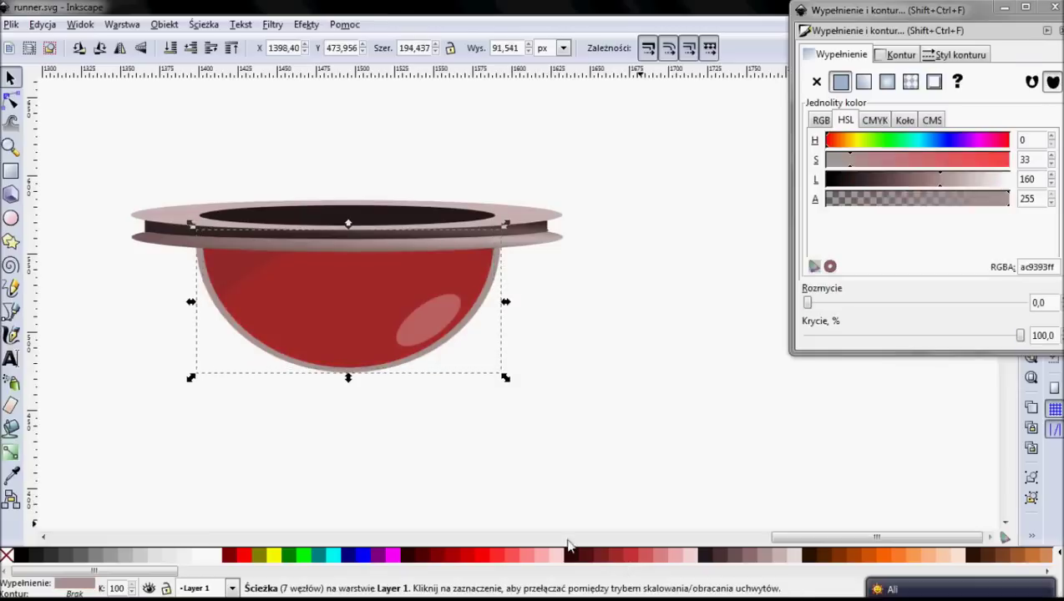
{"action": "left_click", "coordinate": [427, 250]}
{"action": "left_click", "coordinate": [585, 556]}
{"action": "left_click", "coordinate": [518, 214]}
{"action": "left_click", "coordinate": [518, 556]}
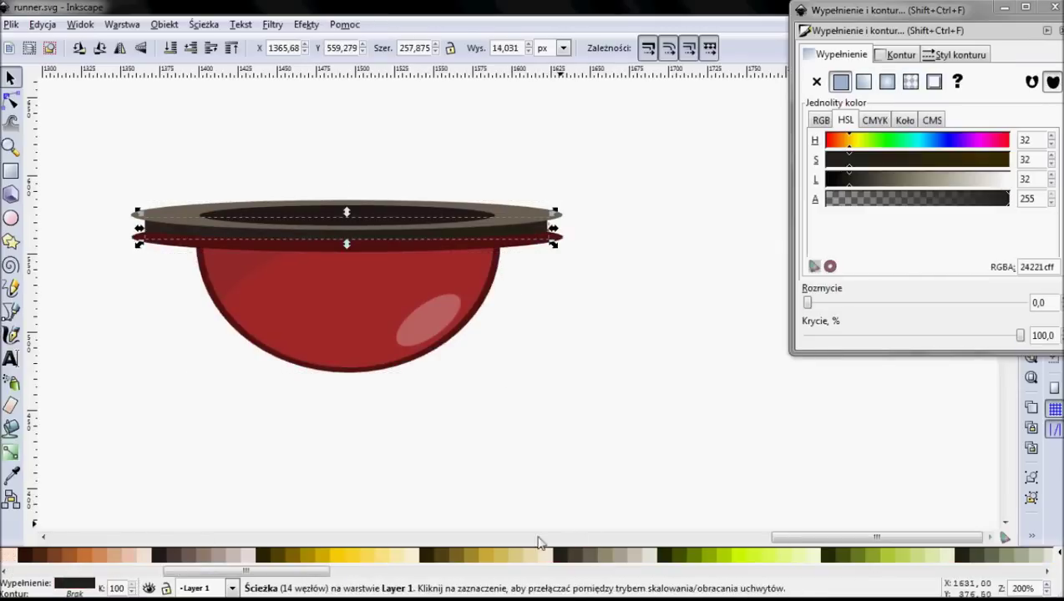
{"action": "key", "text": "Escape"}
{"action": "key", "text": "b"}
{"action": "scroll", "coordinate": [632, 319], "scroll_direction": "up", "scroll_amount": 2}
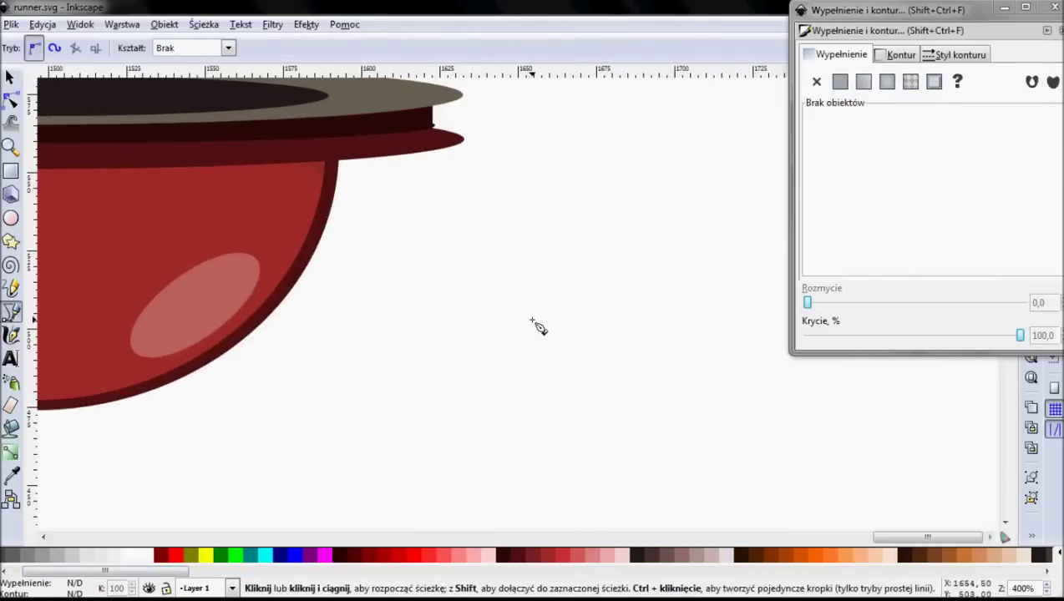
Draw the lever base outline and lighten the colour of its top patch
{"action": "left_click", "coordinate": [532, 319]}
{"action": "left_click_drag", "start_coordinate": [841, 335], "coordinate": [1020, 335]}
{"action": "scroll", "coordinate": [382, 258], "scroll_direction": "up", "scroll_amount": 1}
{"action": "left_click", "coordinate": [382, 258]}
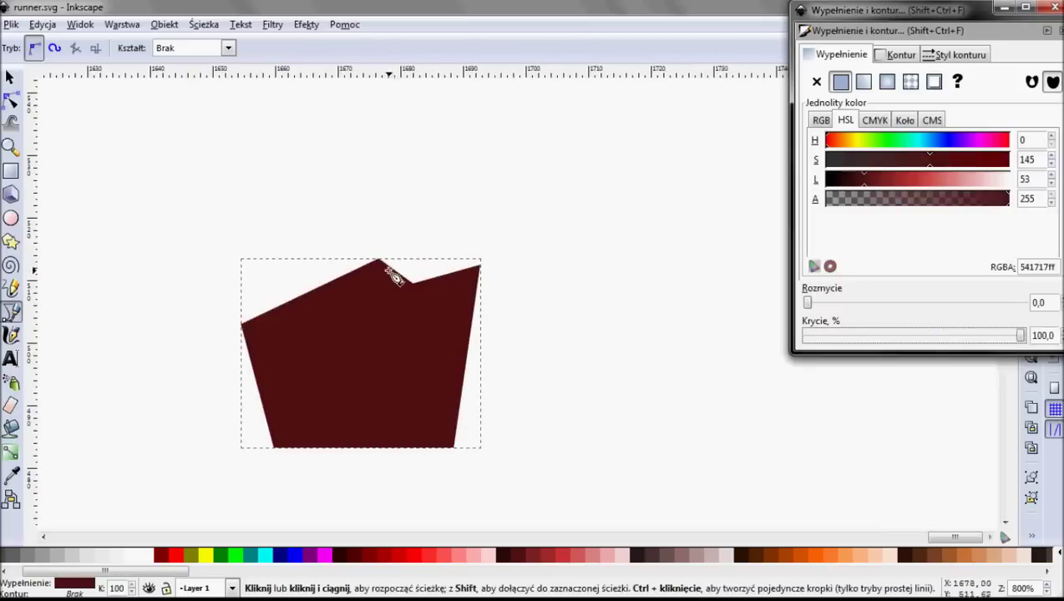
{"action": "left_click_drag", "start_coordinate": [861, 179], "coordinate": [930, 182]}
Add a black elliptical hole on the top patch and select the base for node editing
{"action": "key", "text": "e"}
{"action": "scroll", "coordinate": [385, 259], "scroll_direction": "up", "scroll_amount": 1}
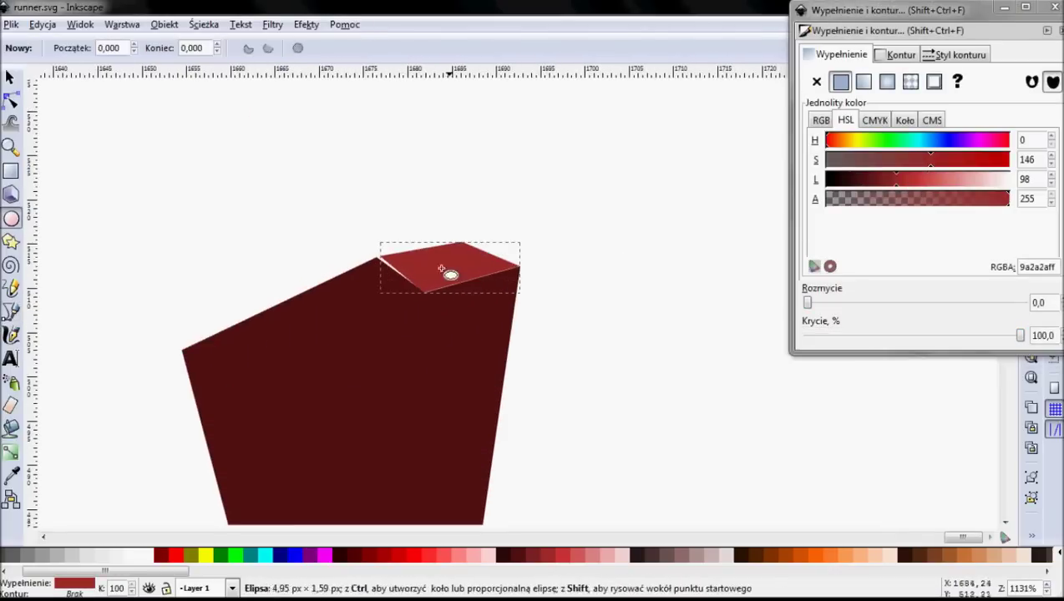
{"action": "left_click_drag", "start_coordinate": [401, 256], "coordinate": [490, 274]}
{"action": "key", "text": "s"}
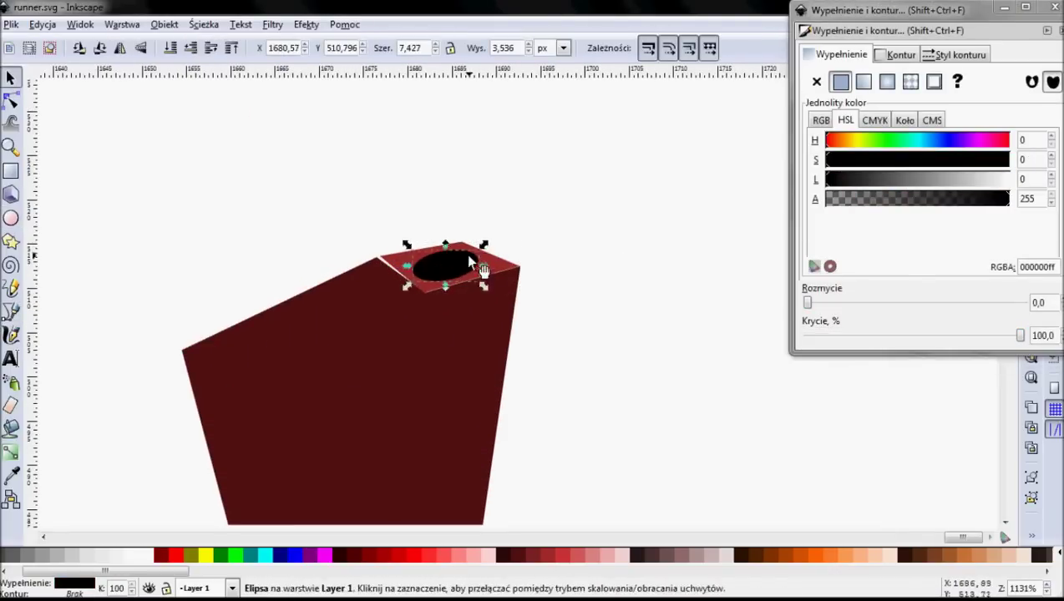
{"action": "left_click", "coordinate": [489, 272]}
{"action": "key", "text": "n"}
{"action": "left_click", "coordinate": [421, 283]}
{"action": "scroll", "coordinate": [476, 331], "scroll_direction": "down", "scroll_amount": 2}
Draw the lever stick rising from the hole and colour it light pink
{"action": "key", "text": "b"}
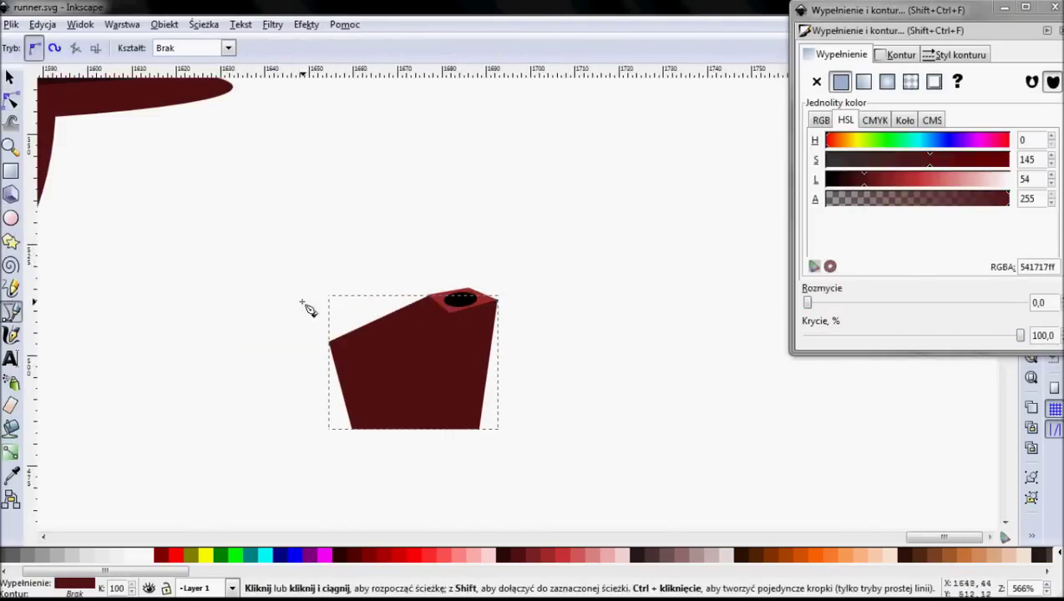
{"action": "left_click", "coordinate": [450, 290]}
{"action": "left_click", "coordinate": [474, 289]}
{"action": "left_click", "coordinate": [575, 556]}
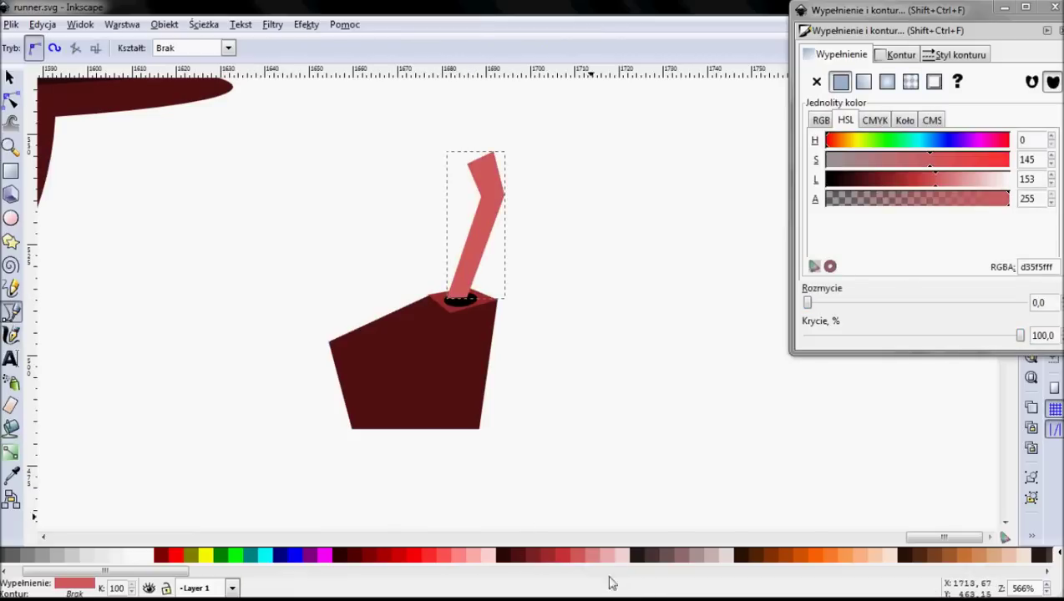
{"action": "key", "text": "n"}
{"action": "scroll", "coordinate": [411, 357], "scroll_direction": "up", "scroll_amount": 1}
{"action": "scroll", "coordinate": [407, 299], "scroll_direction": "down", "scroll_amount": 1}
Add a light-pink shading shape on the base at about 29 opacity
{"action": "key", "text": "b"}
{"action": "left_click", "coordinate": [402, 308]}
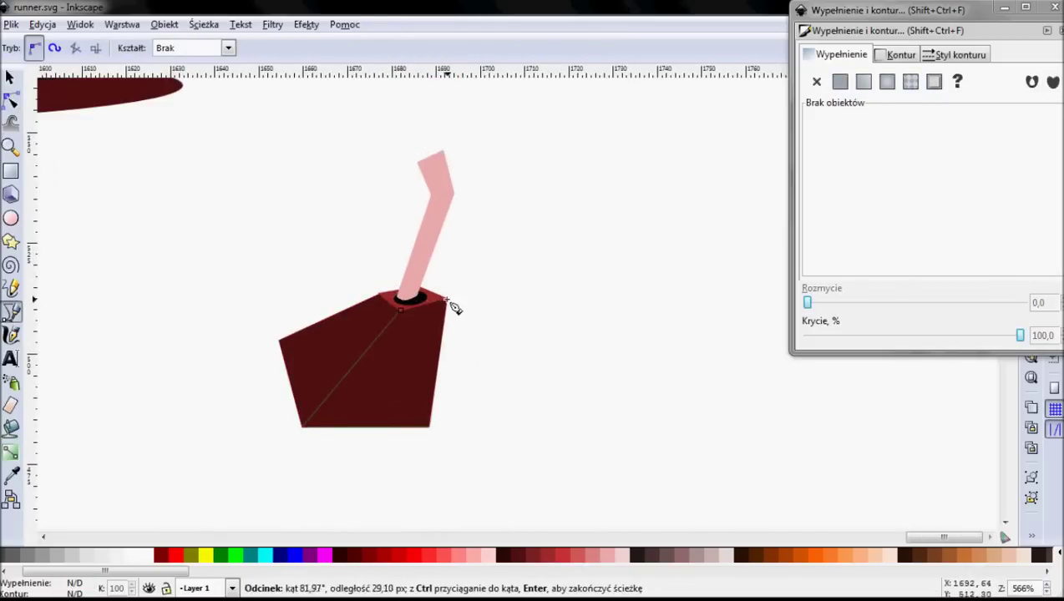
{"action": "left_click", "coordinate": [446, 299]}
{"action": "left_click", "coordinate": [402, 308]}
{"action": "left_click_drag", "start_coordinate": [1020, 335], "coordinate": [883, 338]}
{"action": "key", "text": "s"}
{"action": "scroll", "coordinate": [351, 319], "scroll_direction": "up", "scroll_amount": 4}
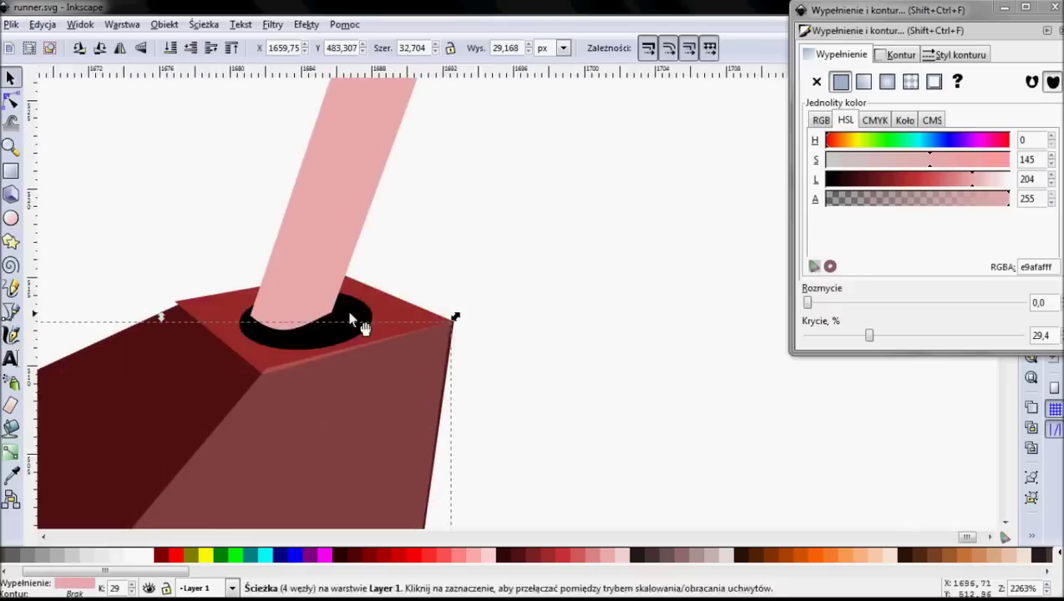
{"action": "scroll", "coordinate": [351, 320], "scroll_direction": "down", "scroll_amount": 3}
Apply radial gradients to the lever base and the pink stick
{"action": "key", "text": "g"}
{"action": "mouse_move", "coordinate": [328, 273]}
{"action": "left_mouse_down"}
{"action": "mouse_move", "coordinate": [568, 296]}
{"action": "mouse_move", "coordinate": [297, 340]}
{"action": "left_mouse_up"}
{"action": "left_click_drag", "start_coordinate": [408, 176], "coordinate": [494, 194]}
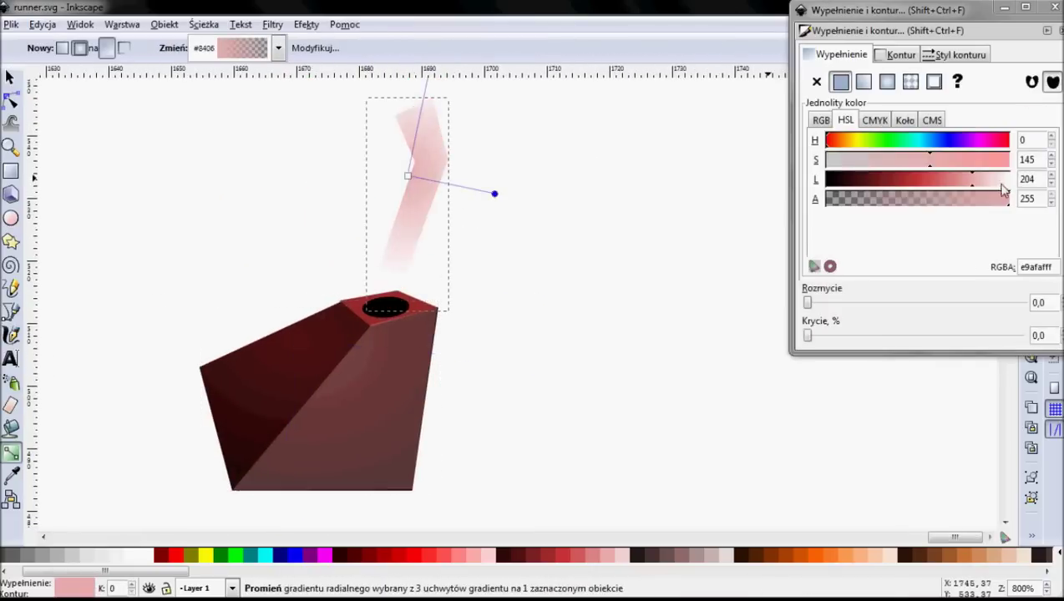
{"action": "scroll", "coordinate": [502, 293], "scroll_direction": "down", "scroll_amount": 1}
{"action": "scroll", "coordinate": [418, 334], "scroll_direction": "up", "scroll_amount": 1}
Draw a fully opaque dark knob on top of the stick
{"action": "key", "text": "b"}
{"action": "left_click", "coordinate": [464, 283]}
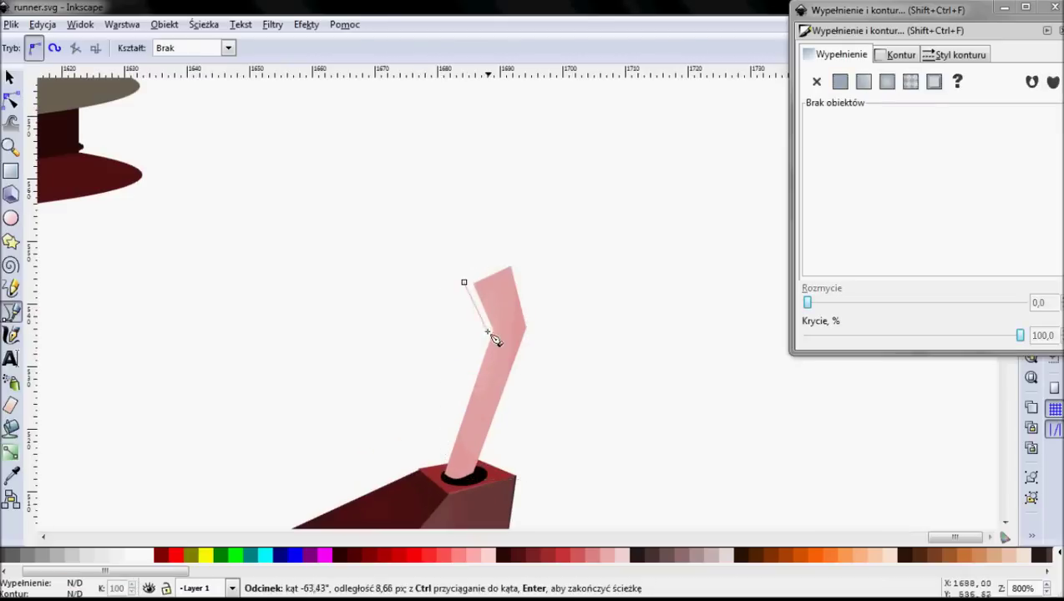
{"action": "left_click", "coordinate": [464, 282]}
{"action": "left_click_drag", "start_coordinate": [870, 335], "coordinate": [1020, 335]}
{"action": "scroll", "coordinate": [522, 367], "scroll_direction": "down", "scroll_amount": 3}
{"action": "scroll", "coordinate": [527, 303], "scroll_direction": "up", "scroll_amount": 4}
{"action": "key", "text": "s"}
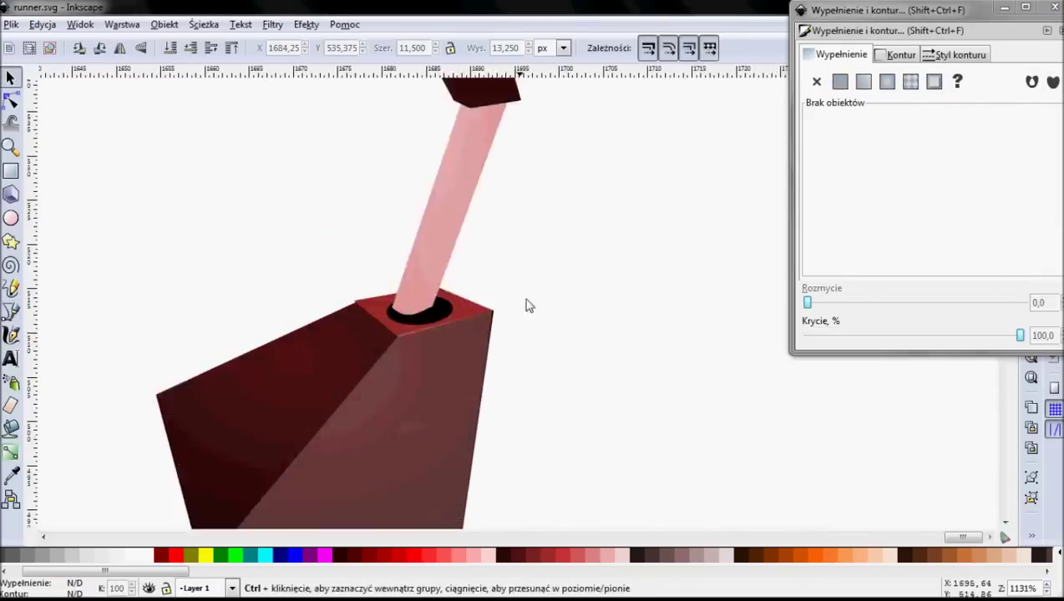
{"action": "key", "text": "b"}
{"action": "left_click", "coordinate": [407, 345]}
{"action": "scroll", "coordinate": [422, 353], "scroll_direction": "down", "scroll_amount": 3}
Group the lever pieces together with the dark inner ellipse
{"action": "key", "text": "s"}
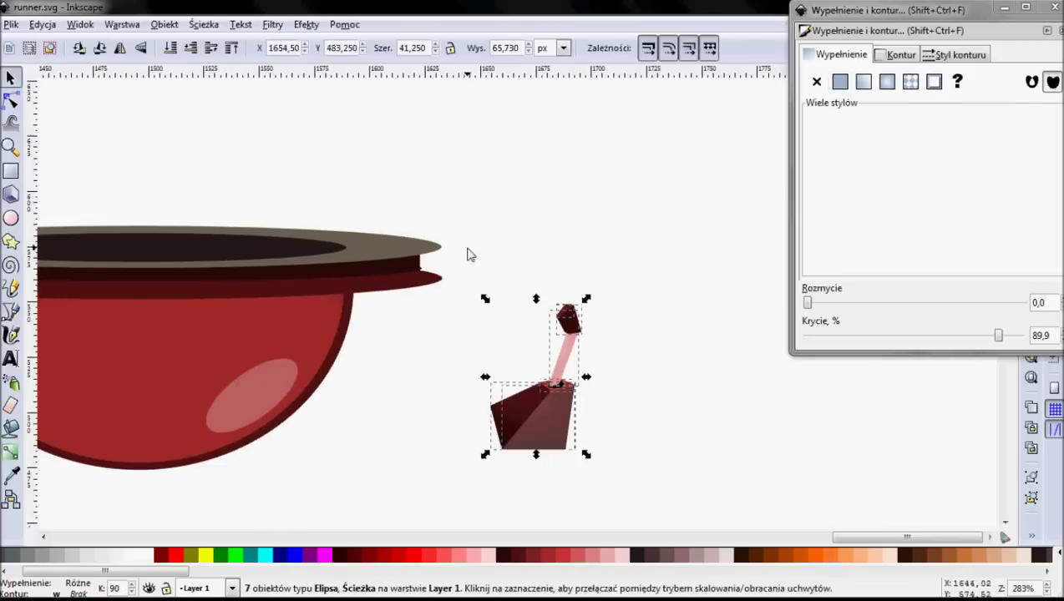
{"action": "scroll", "coordinate": [467, 285], "scroll_direction": "left", "scroll_amount": 3}
{"action": "key", "text": "Escape"}
{"action": "left_click", "coordinate": [267, 266]}
{"action": "left_click", "coordinate": [164, 24]}
{"action": "key", "text": "Escape"}
{"action": "key", "text": "Escape"}
Set the lever into the bowl opening and lower the red bowl body beneath its outline
{"action": "left_click_drag", "start_coordinate": [375, 250], "coordinate": [587, 269]}
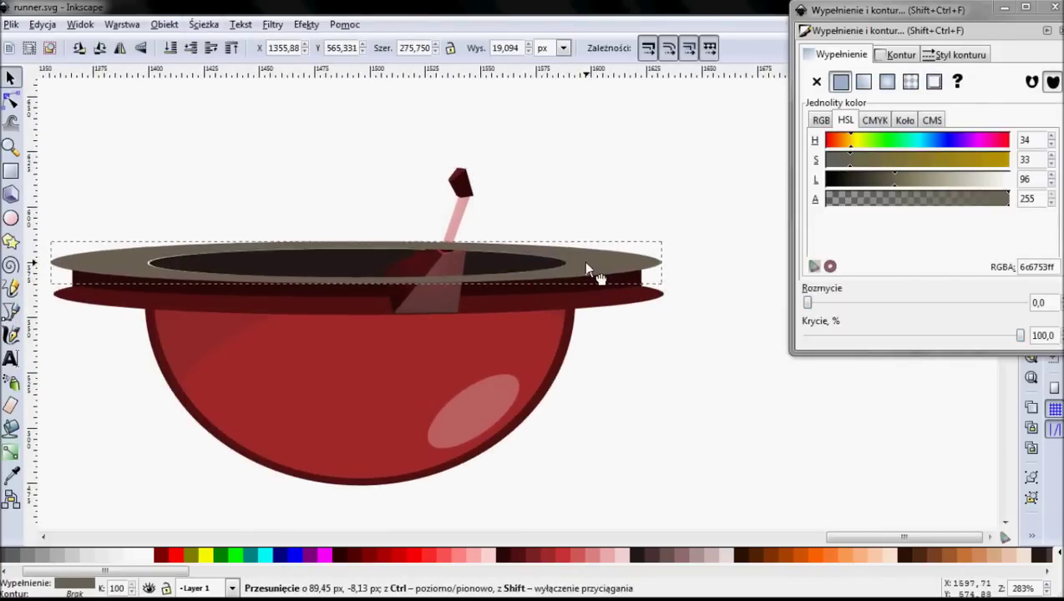
{"action": "left_click_drag", "start_coordinate": [441, 268], "coordinate": [397, 234]}
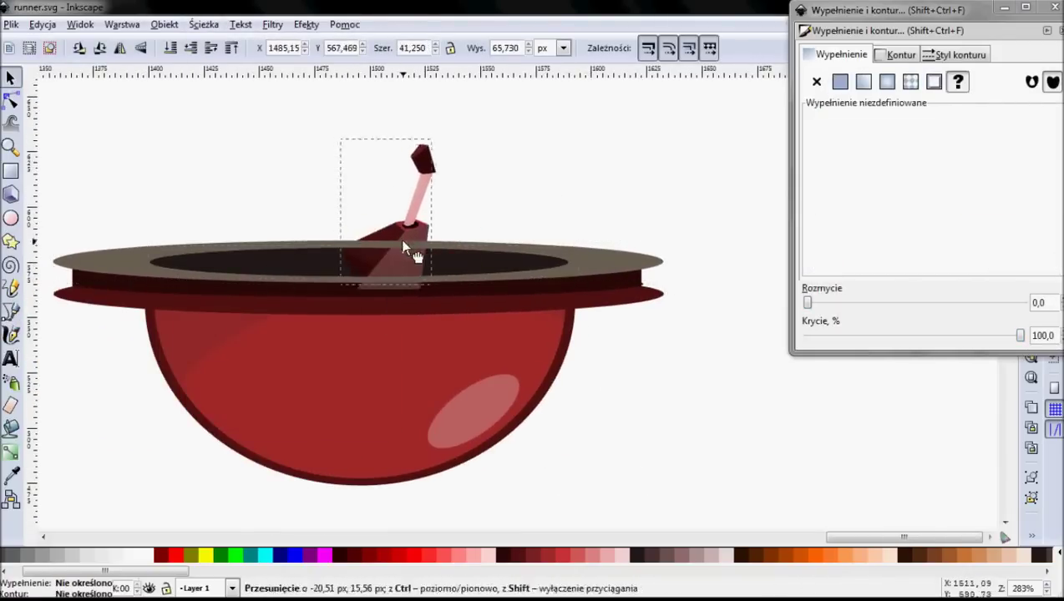
{"action": "left_click", "coordinate": [392, 392]}
{"action": "key", "text": "Page_Down"}
{"action": "left_click_drag", "start_coordinate": [468, 265], "coordinate": [472, 255]}
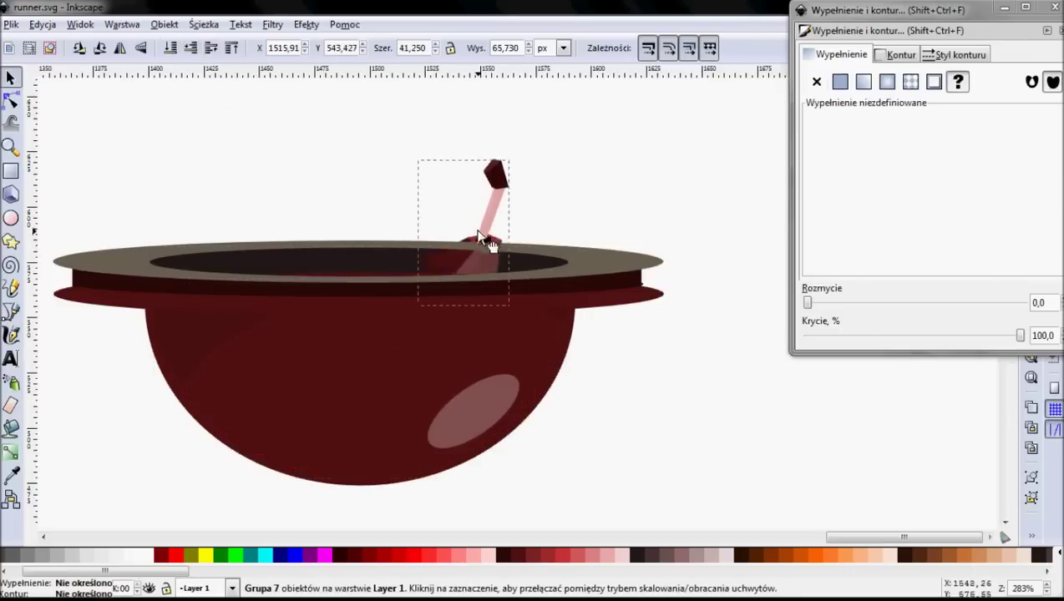
Ungroup the rim into separate pieces and pull a thin grey rim piece below the bowl
{"action": "left_click", "coordinate": [518, 268]}
{"action": "key", "text": "minus"}
{"action": "key", "text": "r"}
{"action": "left_click_drag", "start_coordinate": [121, 232], "coordinate": [587, 264]}
{"action": "left_click", "coordinate": [164, 24]}
{"action": "left_click", "coordinate": [201, 107]}
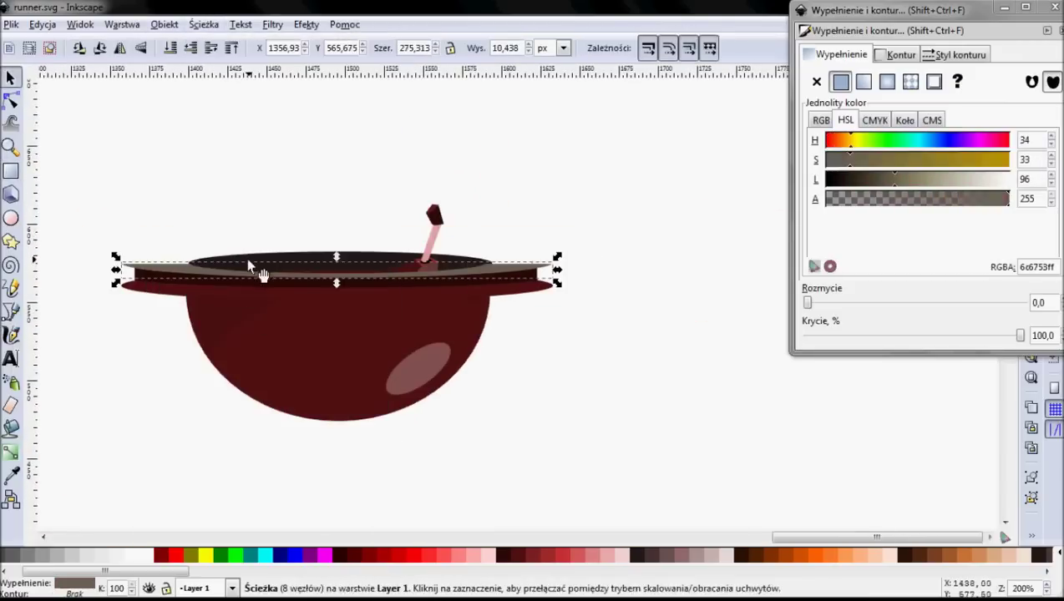
{"action": "left_click_drag", "start_coordinate": [346, 269], "coordinate": [590, 427]}
Cut the rim with a dark rectangle using Path Exclusion
{"action": "key", "text": "r"}
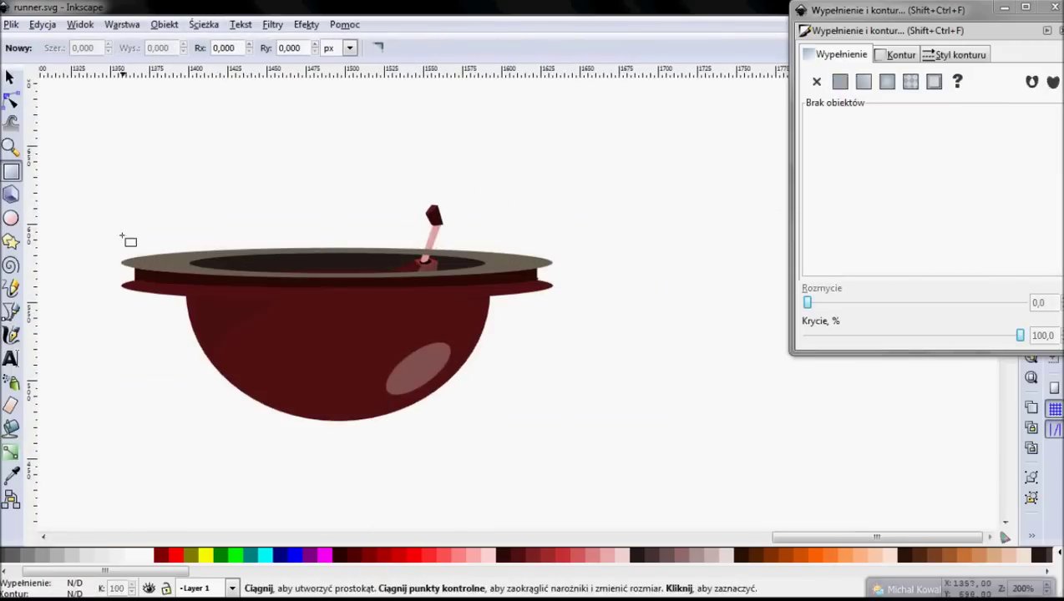
{"action": "left_click_drag", "start_coordinate": [116, 207], "coordinate": [598, 263]}
{"action": "key", "text": "s"}
{"action": "left_click", "coordinate": [535, 275], "text": "shift"}
{"action": "left_click", "coordinate": [203, 24]}
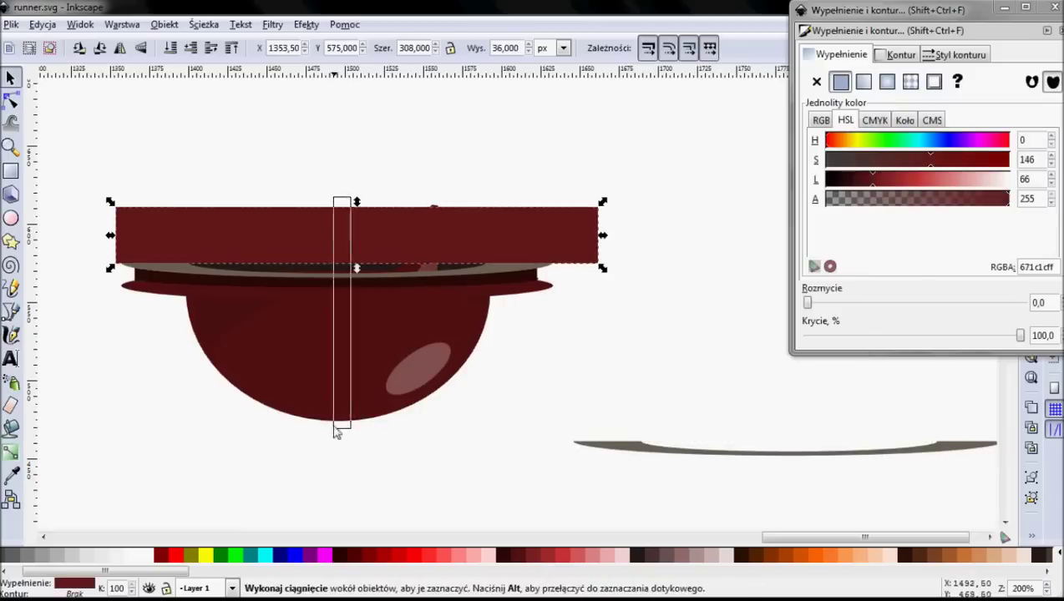
{"action": "left_click_drag", "start_coordinate": [352, 219], "coordinate": [340, 243]}
{"action": "left_click", "coordinate": [340, 243], "text": "shift"}
{"action": "left_click", "coordinate": [203, 24]}
{"action": "left_click", "coordinate": [215, 164]}
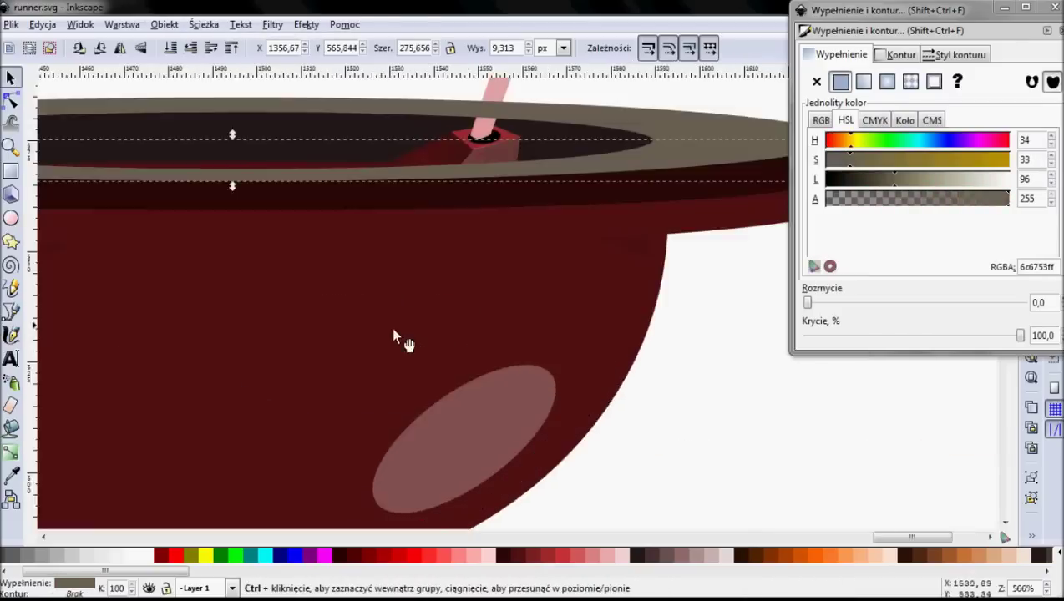
Duplicate the lever stem group and slide the copy left along the rim
{"action": "scroll", "coordinate": [391, 326], "scroll_direction": "up", "scroll_amount": 3}
{"action": "left_click", "coordinate": [515, 268]}
{"action": "scroll", "coordinate": [514, 267], "scroll_direction": "down", "scroll_amount": 3}
{"action": "key", "text": "ctrl+d"}
{"action": "left_click_drag", "start_coordinate": [422, 359], "coordinate": [330, 359]}
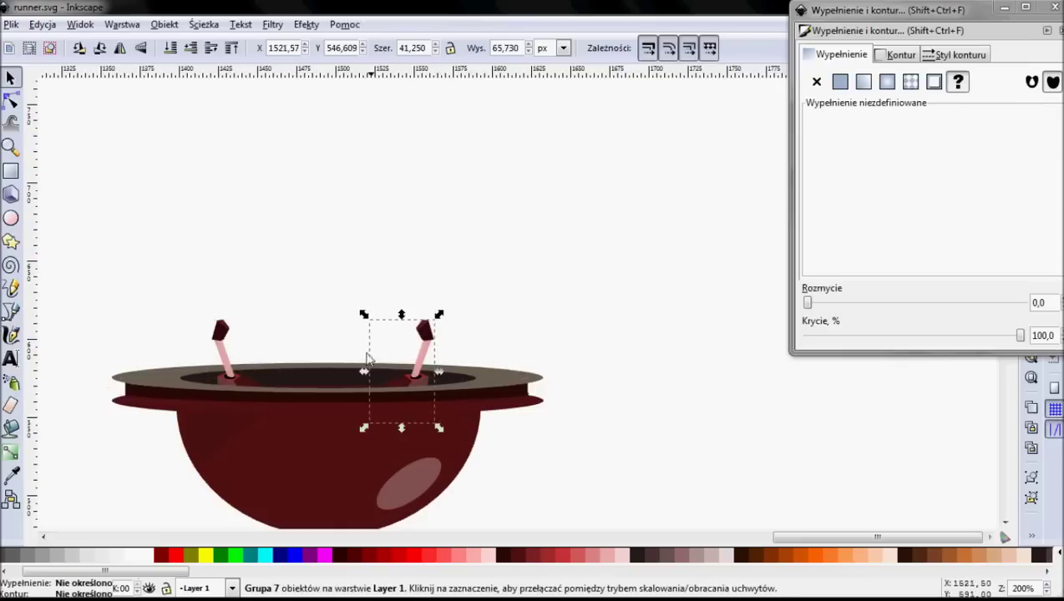
{"action": "key", "text": "b"}
{"action": "scroll", "coordinate": [535, 368], "scroll_direction": "down", "scroll_amount": 5}
{"action": "scroll", "coordinate": [301, 218], "scroll_direction": "right", "scroll_amount": 10}
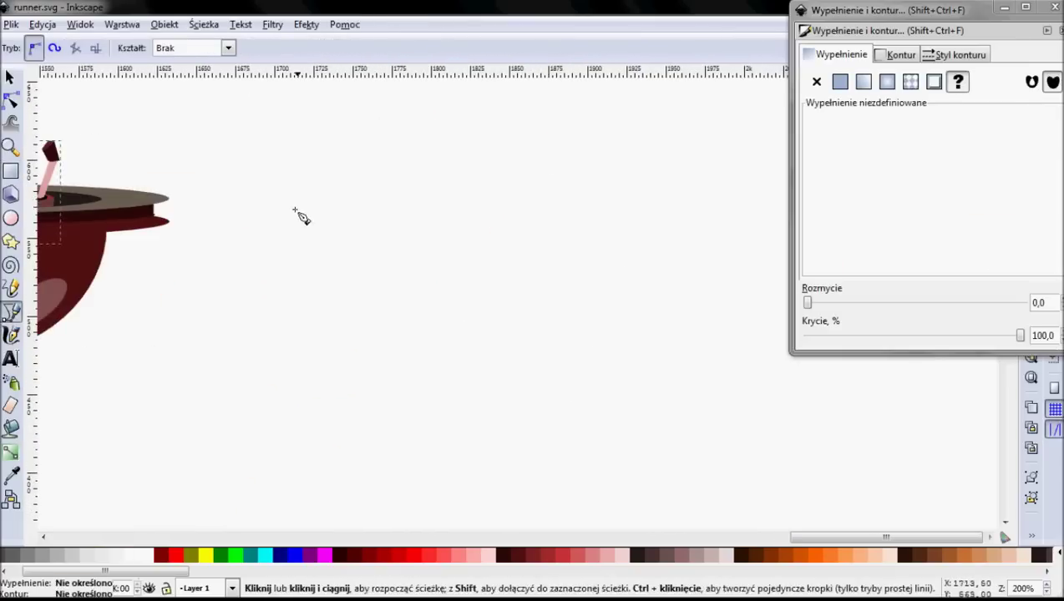
Draw the six-sided arm segment outline and place a duplicated black ellipse on it
{"action": "left_click", "coordinate": [320, 273]}
{"action": "left_click", "coordinate": [273, 241]}
{"action": "left_click", "coordinate": [302, 203]}
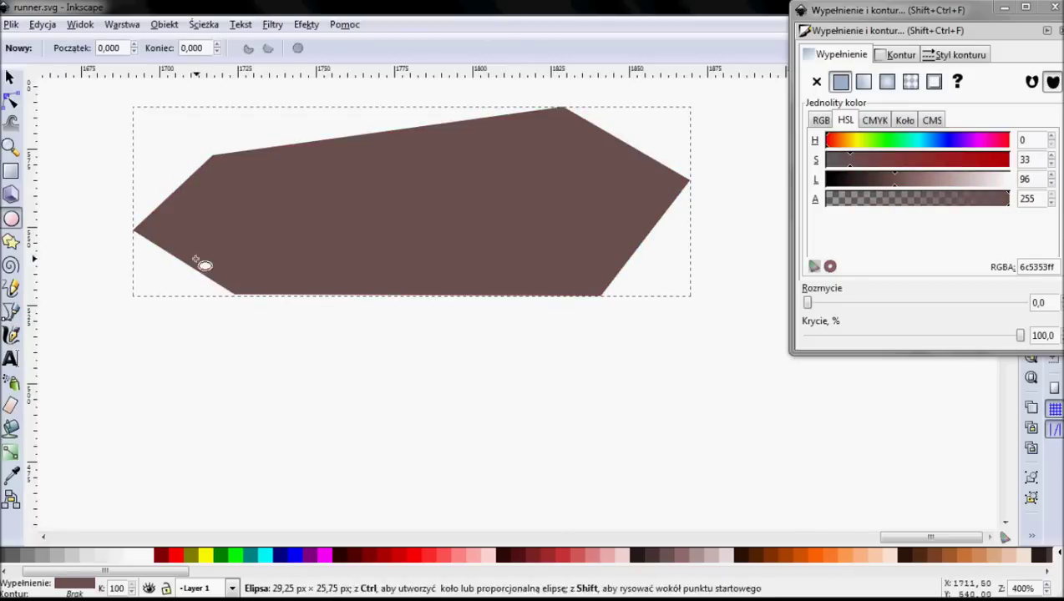
{"action": "left_click_drag", "start_coordinate": [196, 259], "coordinate": [285, 177]}
{"action": "key", "text": "s"}
{"action": "key", "text": "ctrl+d"}
{"action": "left_click_drag", "start_coordinate": [238, 209], "coordinate": [576, 200]}
Draw a pale pink square near the arm segment's left end
{"action": "key", "text": "alt+o"}
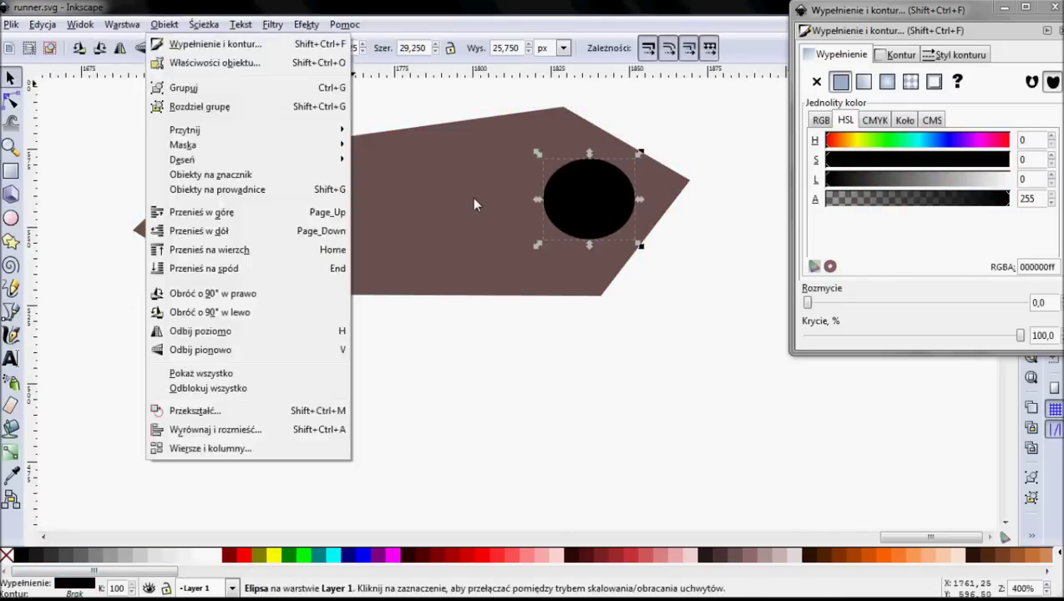
{"action": "key", "text": "Right"}
{"action": "key", "text": "Escape"}
{"action": "key", "text": "e"}
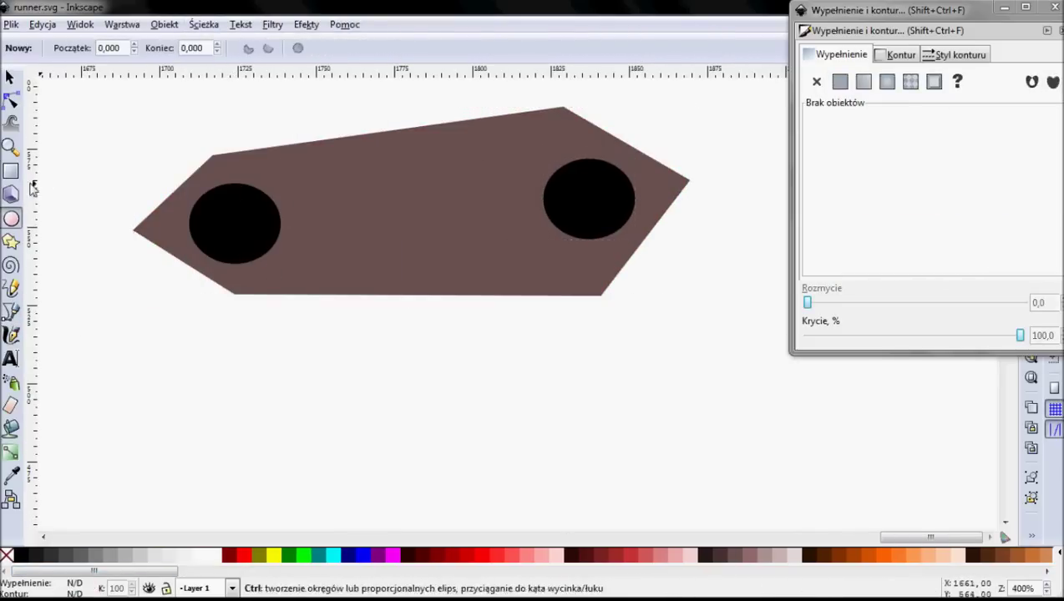
{"action": "key", "text": "r"}
{"action": "left_click_drag", "start_coordinate": [347, 129], "coordinate": [451, 220]}
{"action": "left_click", "coordinate": [10, 76]}
{"action": "left_click_drag", "start_coordinate": [346, 219], "coordinate": [321, 254]}
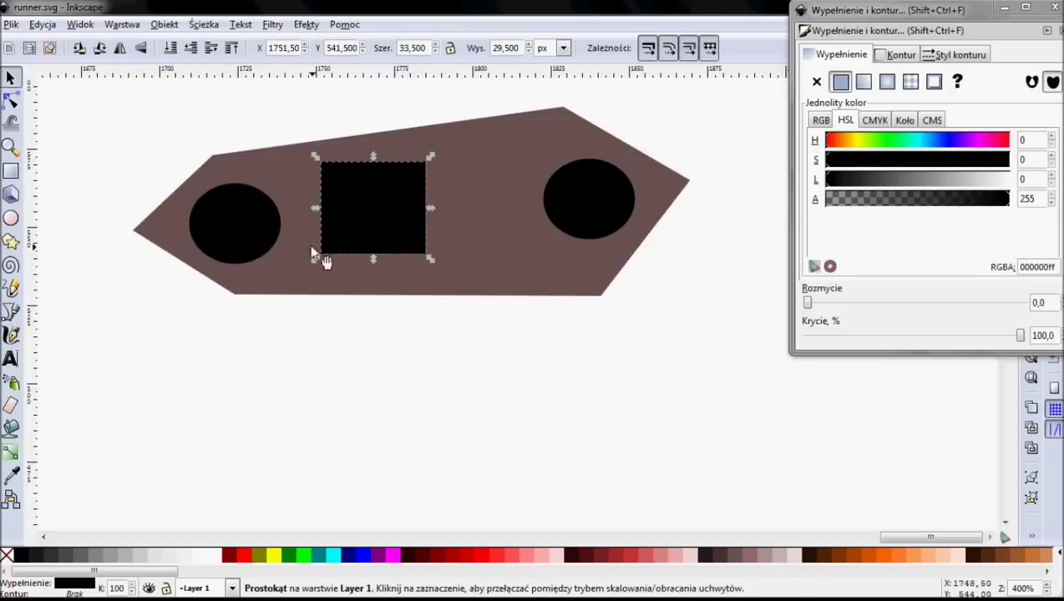
Draw vertical and horizontal bars on the square and union them into a cross
{"action": "key", "text": "r"}
{"action": "key", "text": "Escape"}
{"action": "left_click_drag", "start_coordinate": [356, 171], "coordinate": [388, 240]}
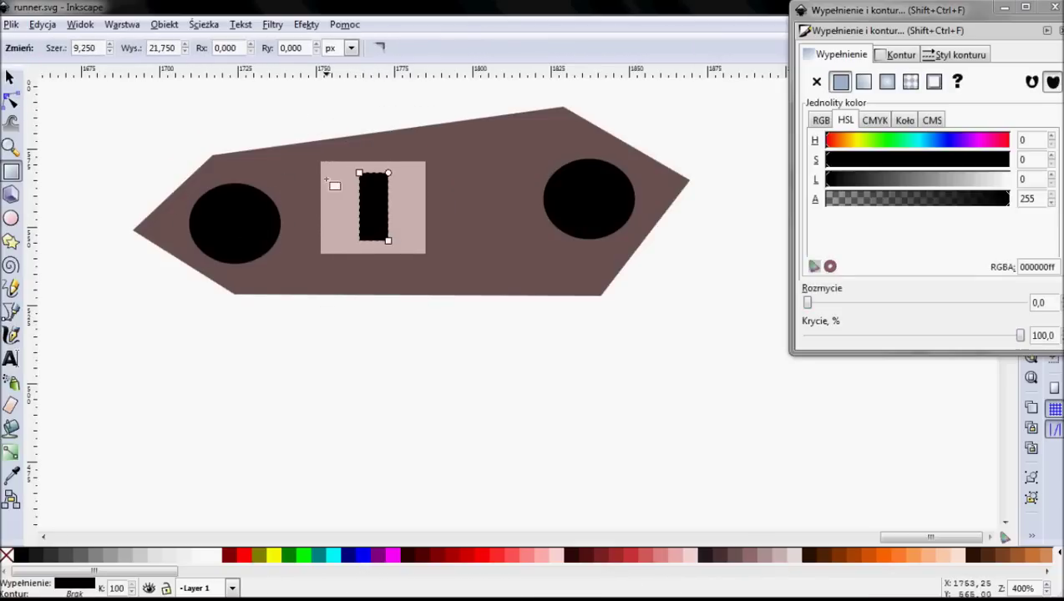
{"action": "key", "text": "ctrl+z"}
{"action": "left_click_drag", "start_coordinate": [364, 187], "coordinate": [380, 232]}
{"action": "left_click_drag", "start_coordinate": [349, 203], "coordinate": [400, 218]}
{"action": "left_click", "coordinate": [372, 196], "text": "shift"}
{"action": "left_click", "coordinate": [203, 24]}
{"action": "left_click", "coordinate": [219, 106]}
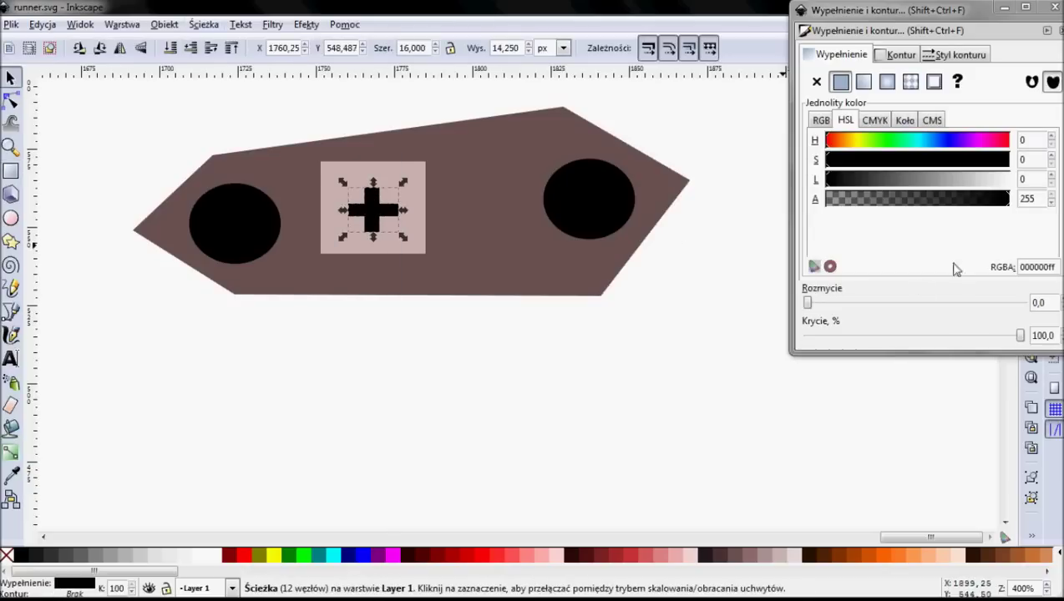
Lower the cross's opacity, cut it from the pink square by Difference, and group the plate
{"action": "left_click_drag", "start_coordinate": [1020, 335], "coordinate": [862, 335]}
{"action": "left_click", "coordinate": [414, 243], "text": "shift"}
{"action": "left_click", "coordinate": [203, 24]}
{"action": "left_click", "coordinate": [223, 126]}
{"action": "left_click", "coordinate": [261, 241]}
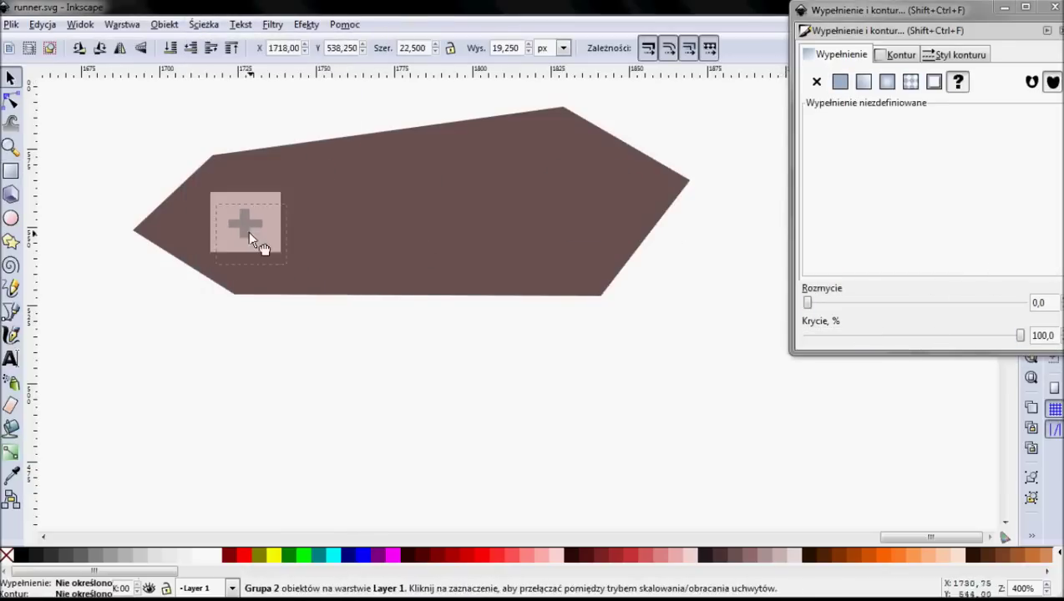
{"action": "key", "text": "b"}
{"action": "left_click", "coordinate": [105, 249]}
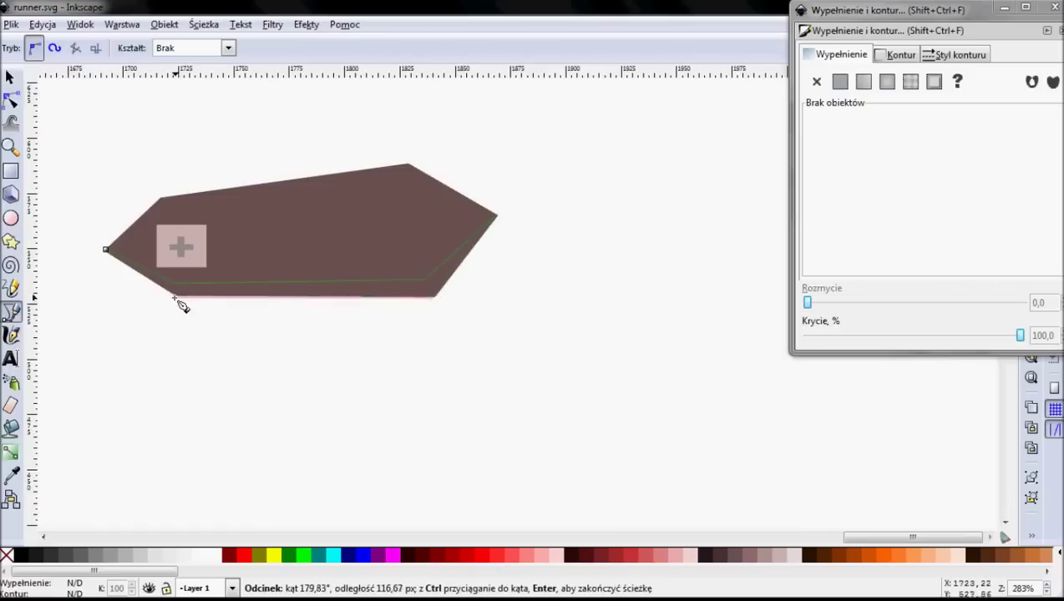
Draw a darker shadow band along the segment's bottom and a lighter highlight band along its top
{"action": "left_click", "coordinate": [175, 295]}
{"action": "left_click", "coordinate": [105, 249]}
{"action": "left_click", "coordinate": [160, 198]}
{"action": "left_click", "coordinate": [408, 164]}
{"action": "left_click", "coordinate": [422, 177]}
{"action": "left_click", "coordinate": [161, 199]}
{"action": "key", "text": "F1"}
{"action": "left_click", "coordinate": [181, 244]}
Give the arm segment a radial gradient and group all its parts
{"action": "left_click", "coordinate": [457, 203]}
{"action": "key", "text": "g"}
{"action": "left_click_drag", "start_coordinate": [482, 268], "coordinate": [395, 459]}
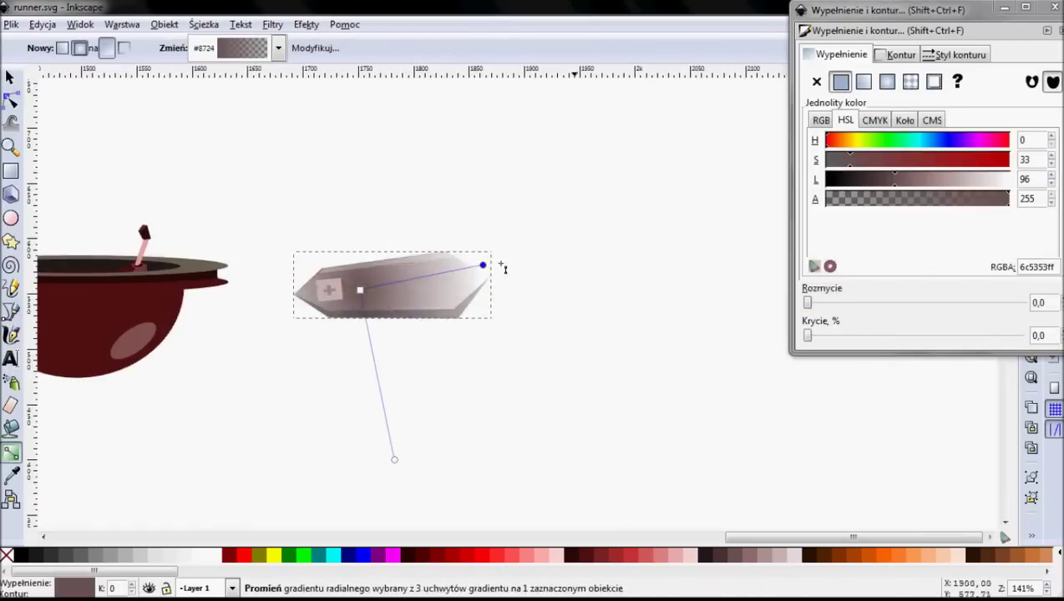
{"action": "key", "text": "b"}
{"action": "left_click", "coordinate": [265, 211]}
{"action": "key", "text": "Return"}
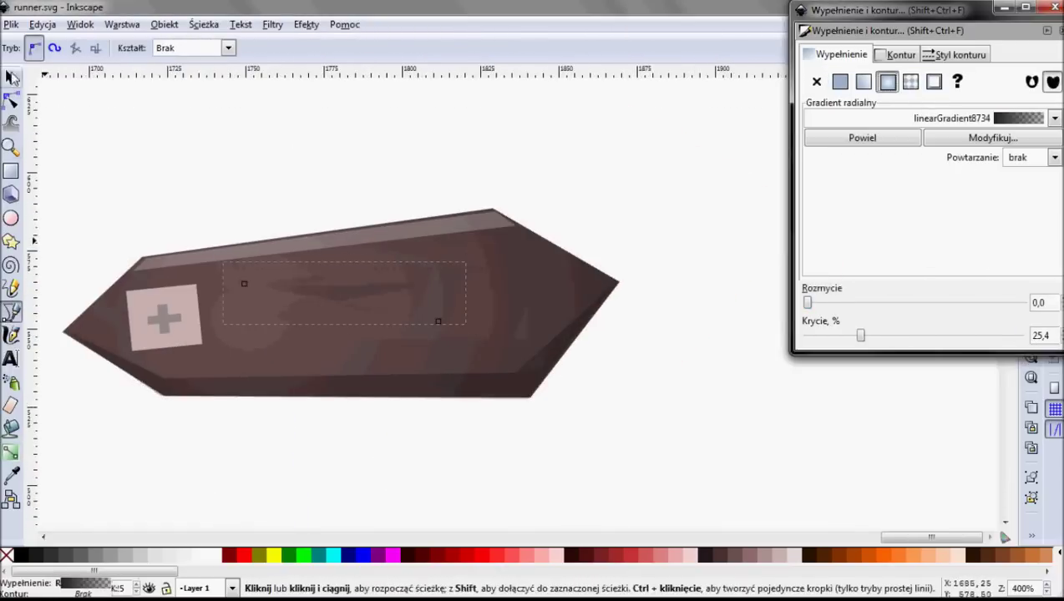
{"action": "key", "text": "F1"}
Give the red bowl a radial highlight gradient with a dark outer colour
{"action": "scroll", "coordinate": [443, 318], "scroll_direction": "up", "scroll_amount": 3}
{"action": "left_click", "coordinate": [504, 233], "text": "ctrl"}
{"action": "key", "text": "g"}
{"action": "left_click_drag", "start_coordinate": [614, 255], "coordinate": [587, 321]}
{"action": "key", "text": "F1"}
{"action": "scroll", "coordinate": [459, 250], "scroll_direction": "right", "scroll_amount": 2}
{"action": "key", "text": "g"}
{"action": "left_click_drag", "start_coordinate": [544, 260], "coordinate": [299, 237]}
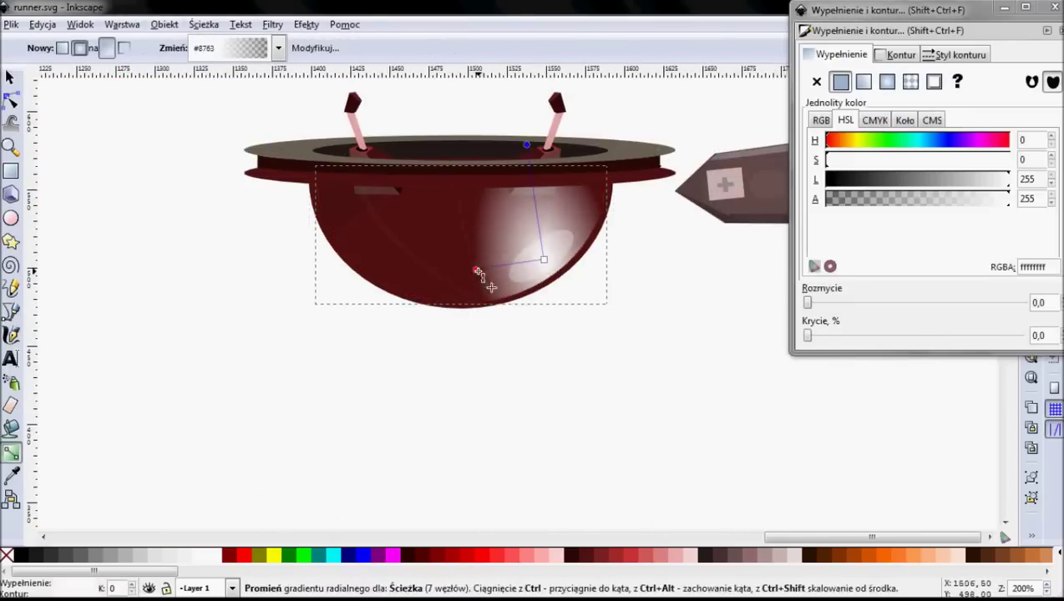
{"action": "left_click", "coordinate": [411, 564]}
Move the arm segment group onto the bowl's right side
{"action": "key", "text": "F1"}
{"action": "key", "text": "1"}
{"action": "left_click", "coordinate": [373, 208]}
{"action": "left_click_drag", "start_coordinate": [687, 256], "coordinate": [618, 274]}
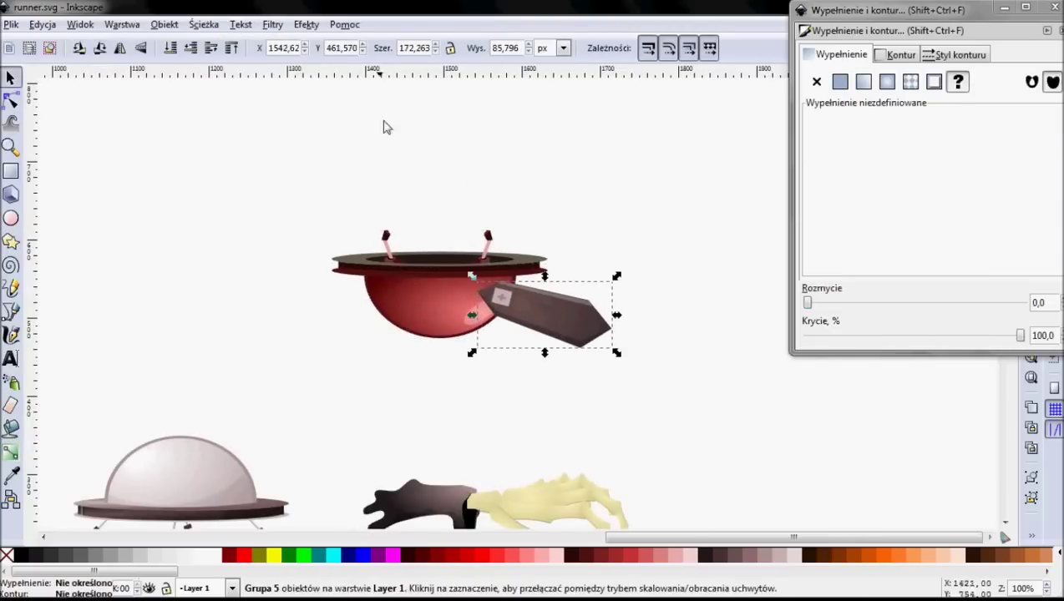
Rotate the forearm upward and swing the thumb and fingers into a raised-hand pose
{"action": "left_click", "coordinate": [589, 356], "text": "ctrl"}
{"action": "key", "text": "bracketleft"}
{"action": "key", "text": "bracketleft"}
{"action": "key", "text": "bracketleft"}
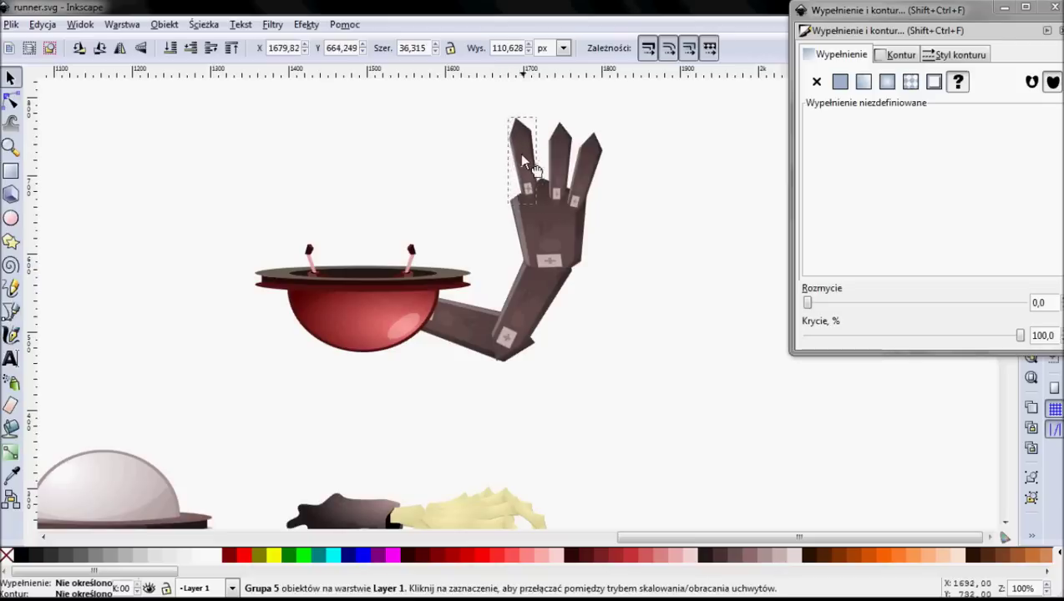
{"action": "left_click_drag", "start_coordinate": [547, 240], "coordinate": [479, 227]}
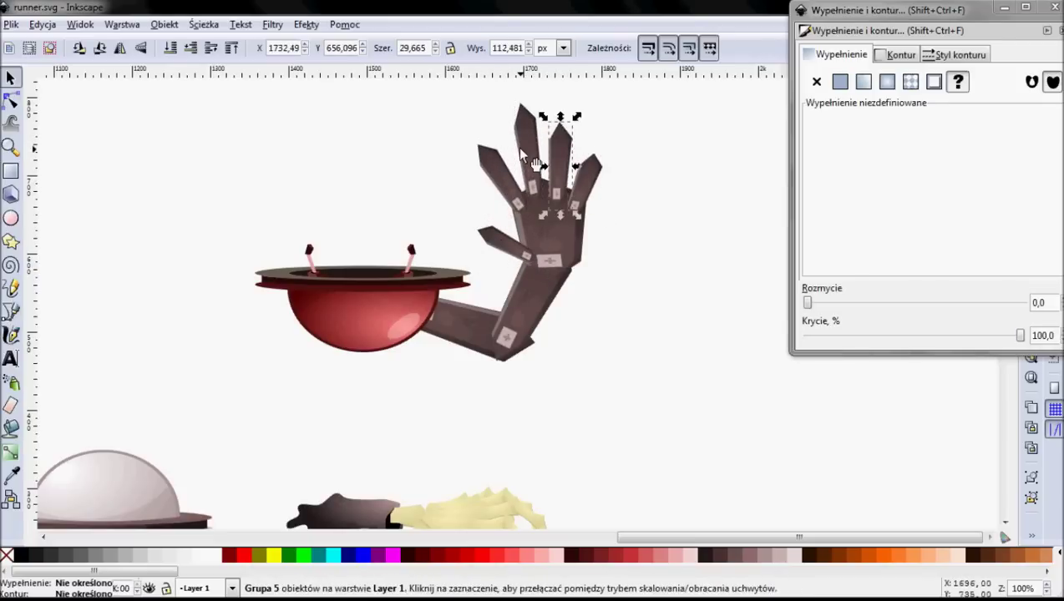
{"action": "left_click_drag", "start_coordinate": [494, 168], "coordinate": [498, 155]}
{"action": "left_click", "coordinate": [665, 273]}
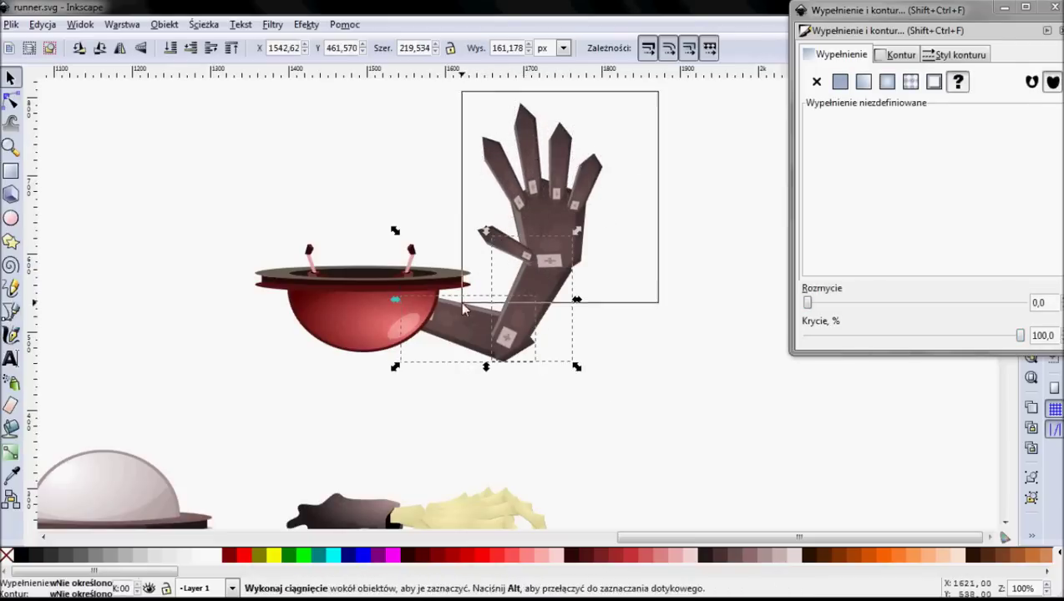
Place the mirrored arm copy left of the bowl, shrinking and narrowing it
{"action": "left_click_drag", "start_coordinate": [342, 247], "coordinate": [304, 247]}
{"action": "left_click_drag", "start_coordinate": [368, 304], "coordinate": [364, 277]}
{"action": "left_click_drag", "start_coordinate": [299, 287], "coordinate": [345, 365]}
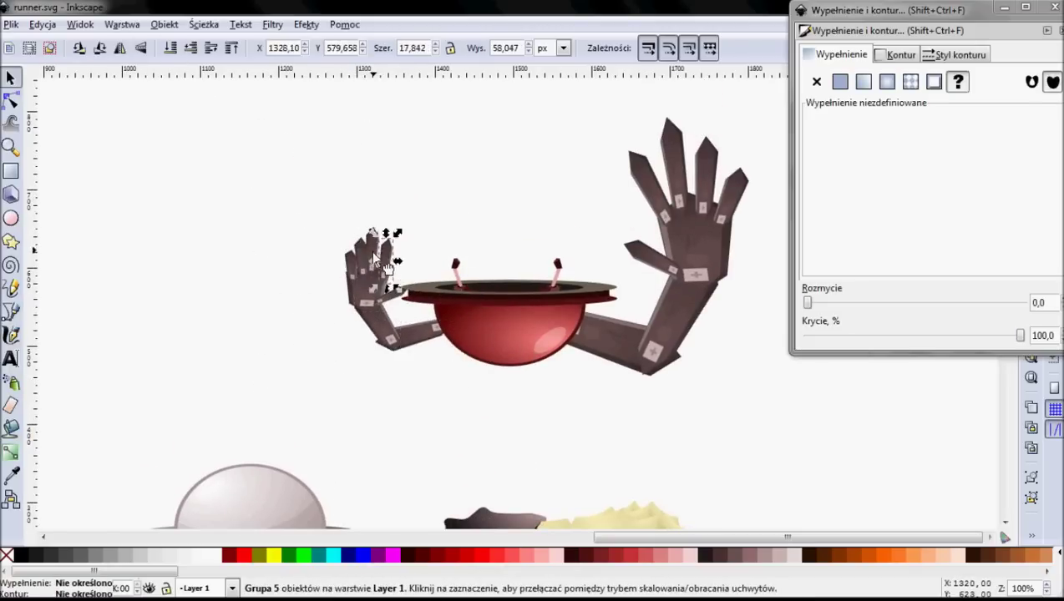
{"action": "key", "text": "Escape"}
{"action": "scroll", "coordinate": [554, 317], "scroll_direction": "down", "scroll_amount": 2}
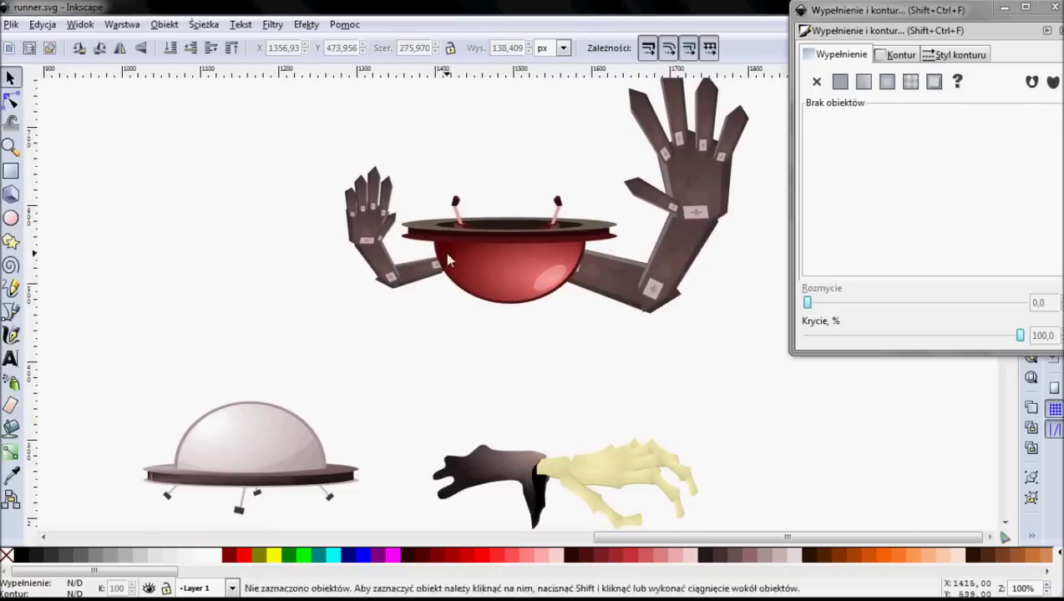
Raise the flipped bowl copy above the rim and lower its opacity to form a glass dome
{"action": "left_click", "coordinate": [447, 266]}
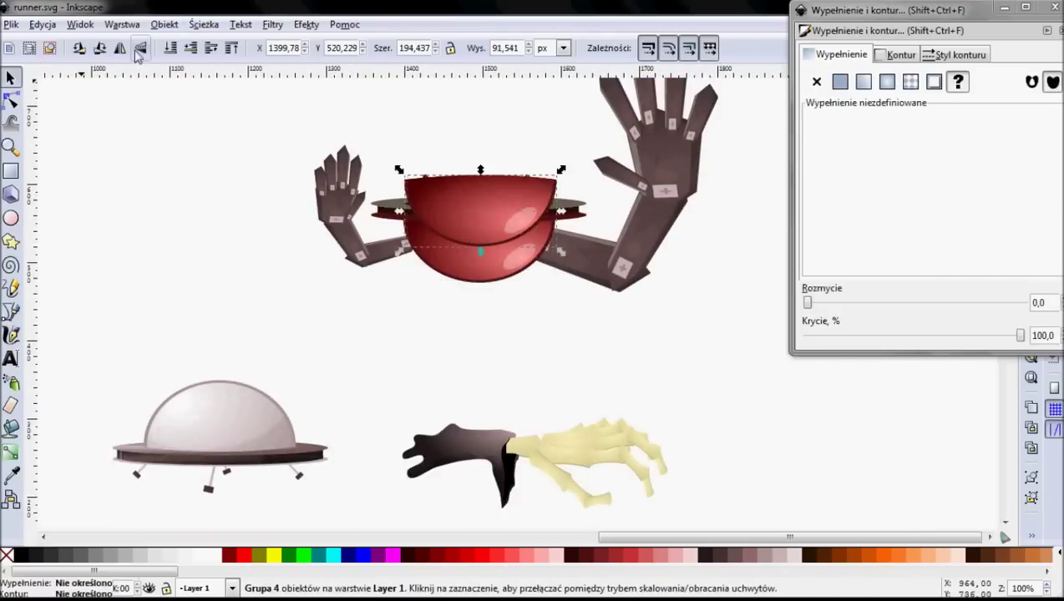
{"action": "left_click_drag", "start_coordinate": [450, 207], "coordinate": [448, 171]}
{"action": "left_click_drag", "start_coordinate": [1020, 335], "coordinate": [861, 335]}
{"action": "scroll", "coordinate": [518, 278], "scroll_direction": "up", "scroll_amount": 2}
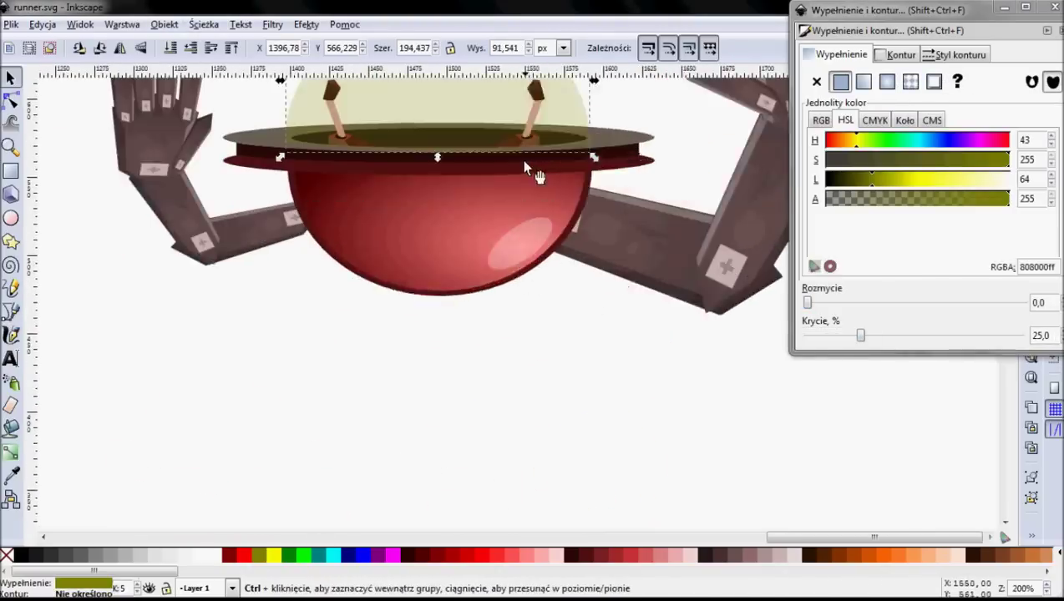
{"action": "scroll", "coordinate": [563, 351], "scroll_direction": "down", "scroll_amount": 1}
{"action": "key", "text": "Escape"}
Ungroup the saucer, then select all its pieces and regroup them with Ctrl+G
{"action": "scroll", "coordinate": [585, 334], "scroll_direction": "down", "scroll_amount": 1}
{"action": "scroll", "coordinate": [683, 301], "scroll_direction": "down", "scroll_amount": 1}
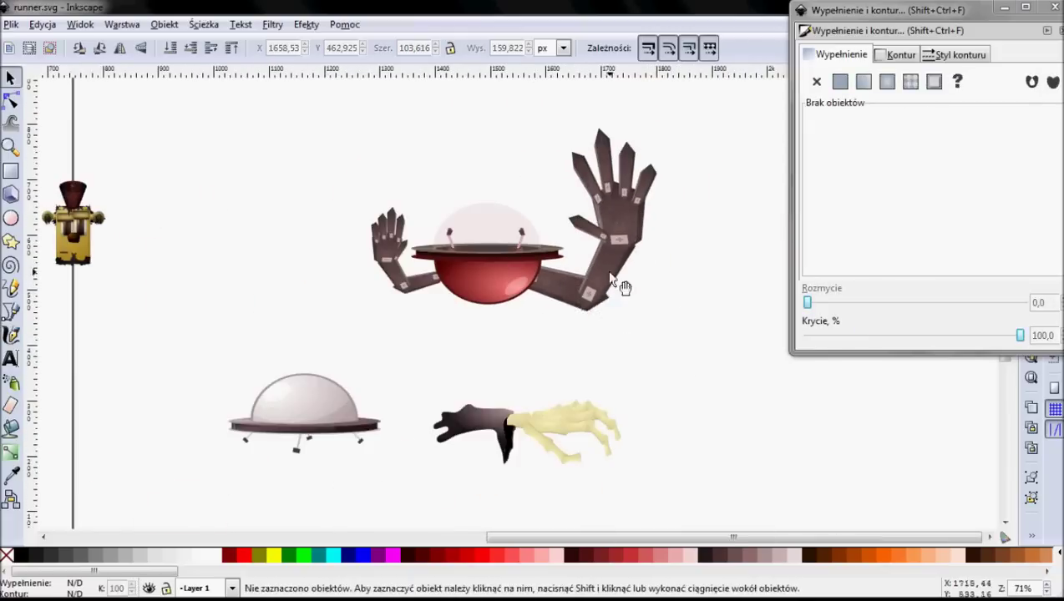
{"action": "left_click", "coordinate": [612, 298]}
{"action": "left_click", "coordinate": [164, 24]}
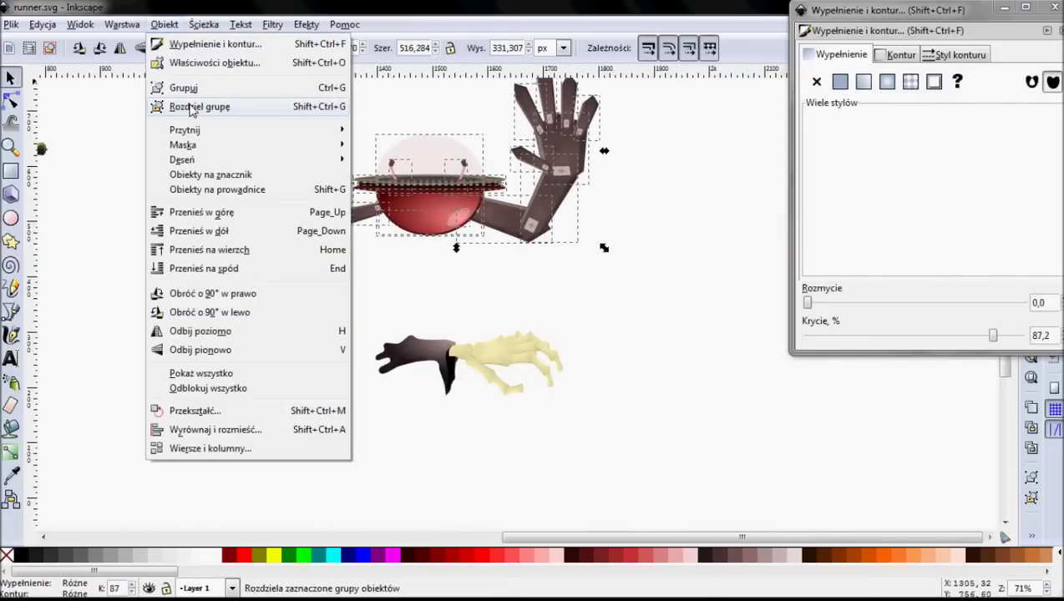
{"action": "left_click", "coordinate": [191, 107]}
{"action": "left_click", "coordinate": [606, 221]}
{"action": "left_click_drag", "start_coordinate": [606, 221], "coordinate": [385, 85]}
{"action": "key", "text": "ctrl+g"}
{"action": "scroll", "coordinate": [434, 331], "scroll_direction": "down", "scroll_amount": 3}
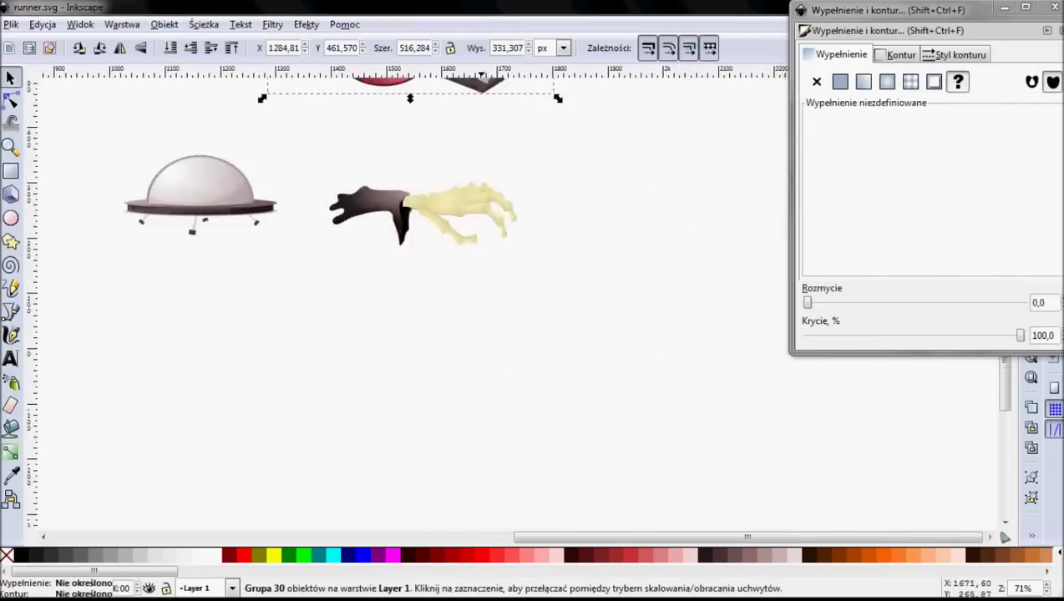